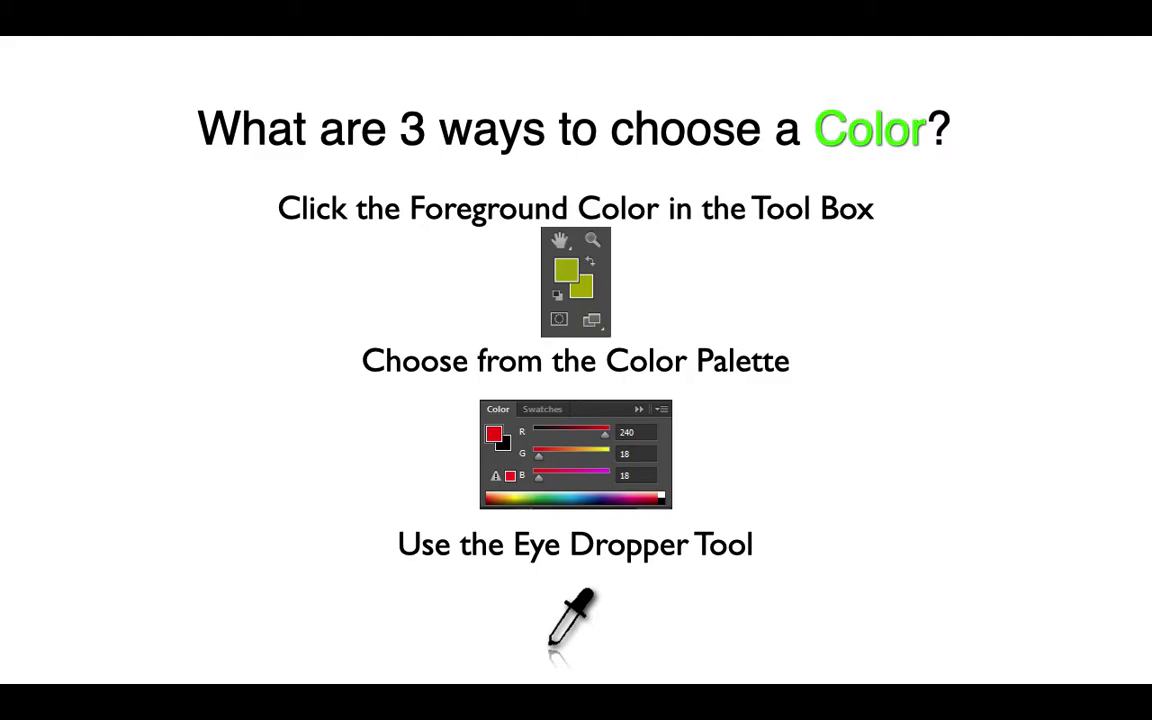
Step: Leave the slideshow, switch to Photoshop and select the black pupil of the duck's left-hand eye with the Magic Wand
key(Escape)
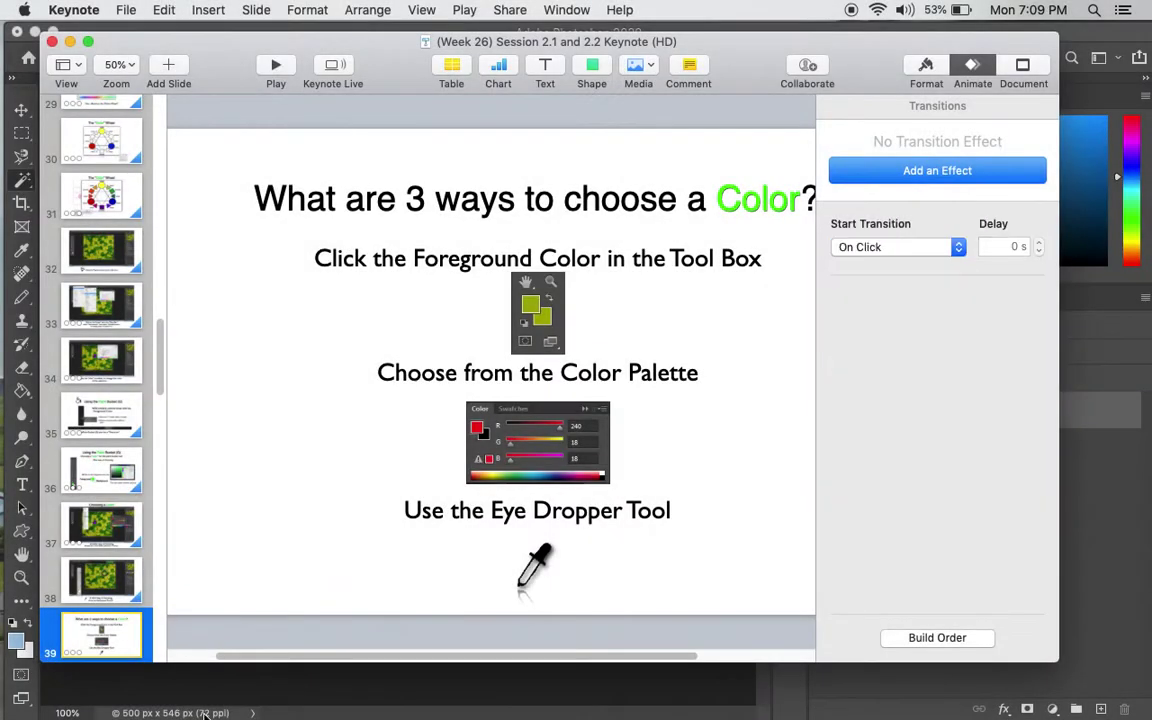
click(70, 41)
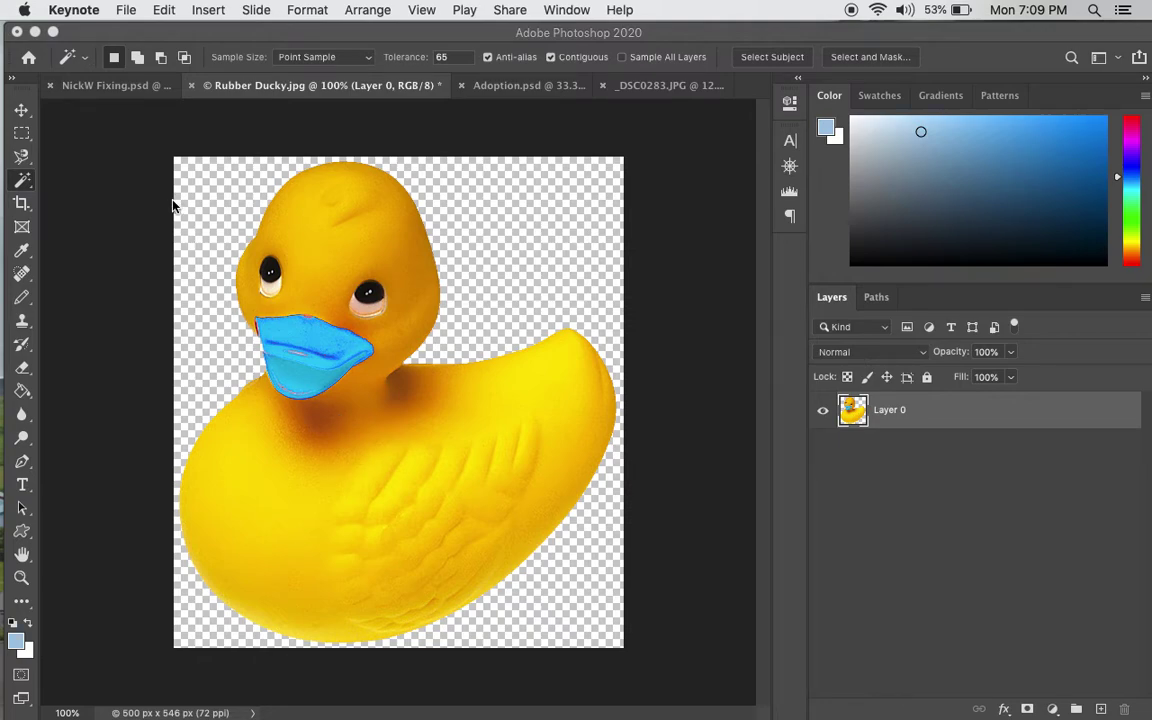
click(22, 172)
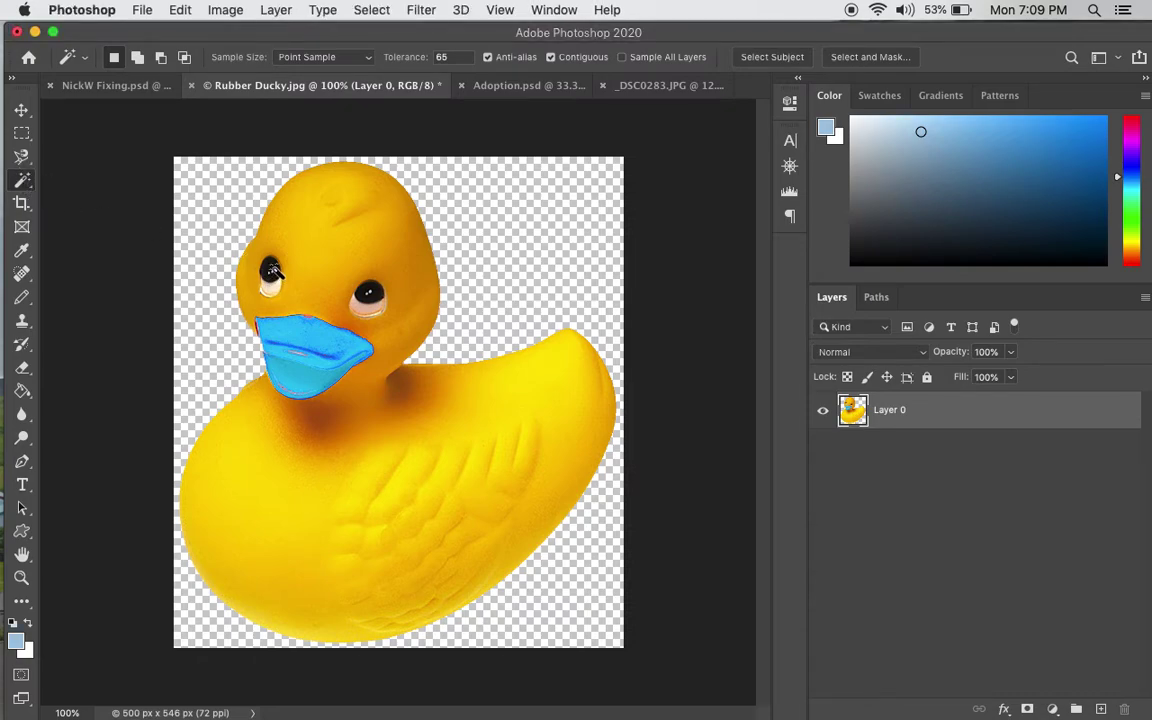
click(272, 270)
Step: Set the foreground colour to dark red 83081a in the Color Picker
click(20, 643)
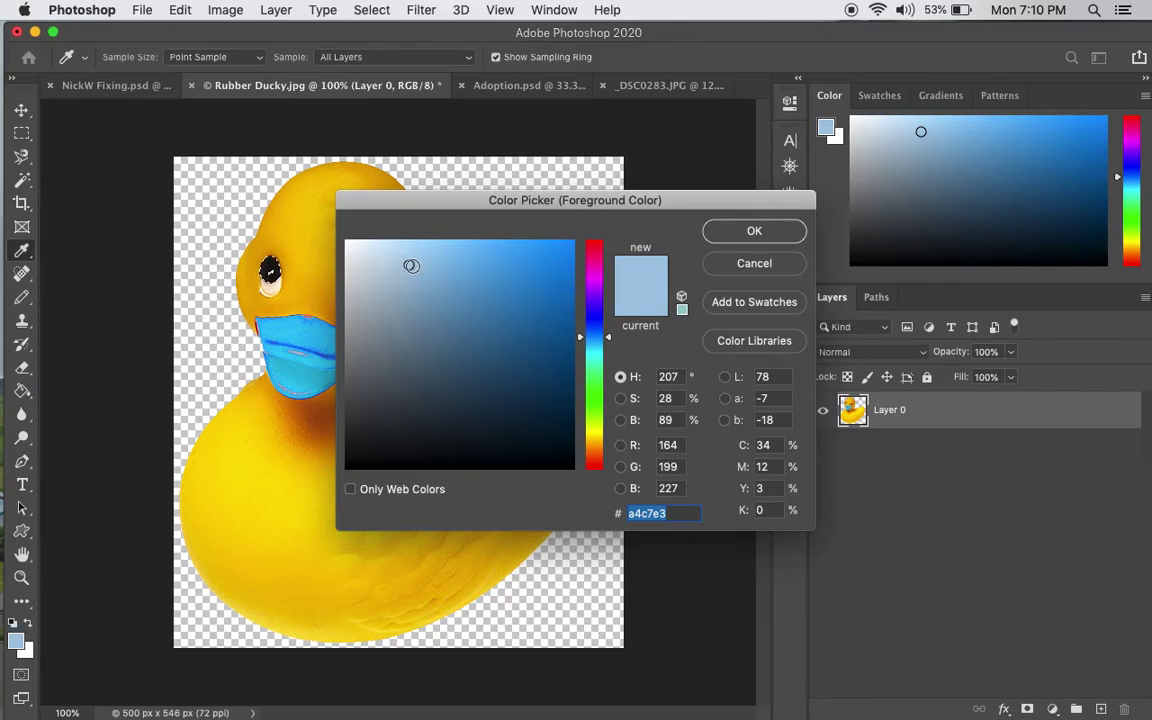
click(593, 247)
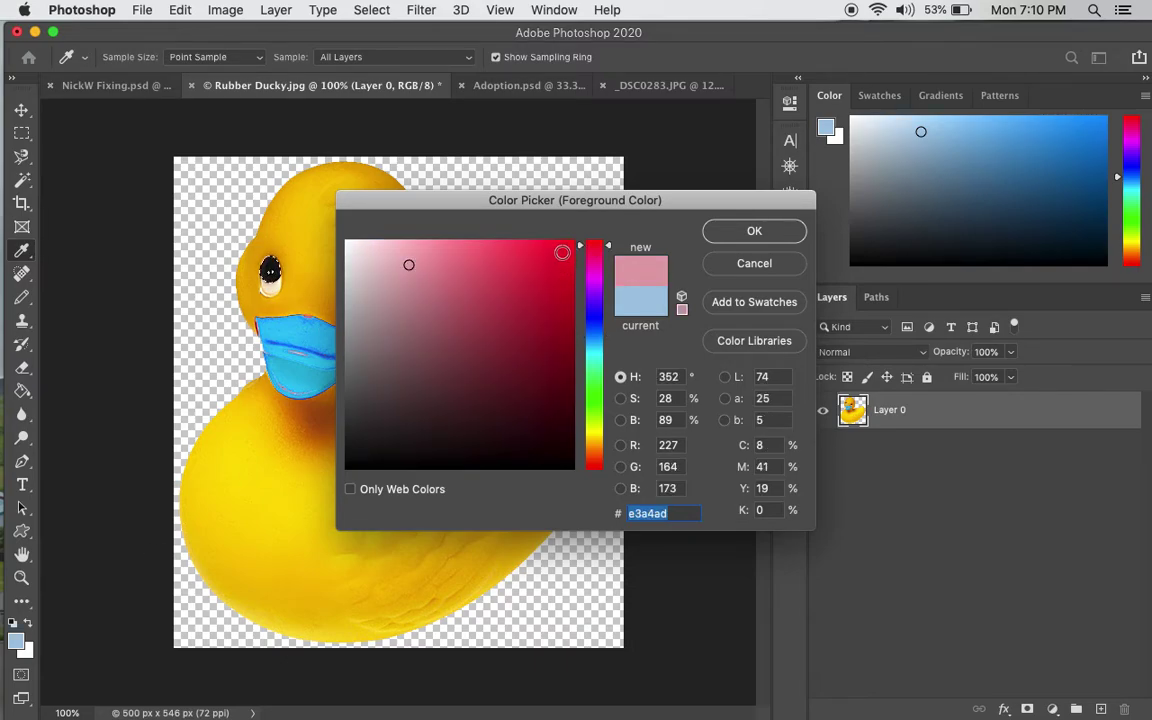
click(559, 359)
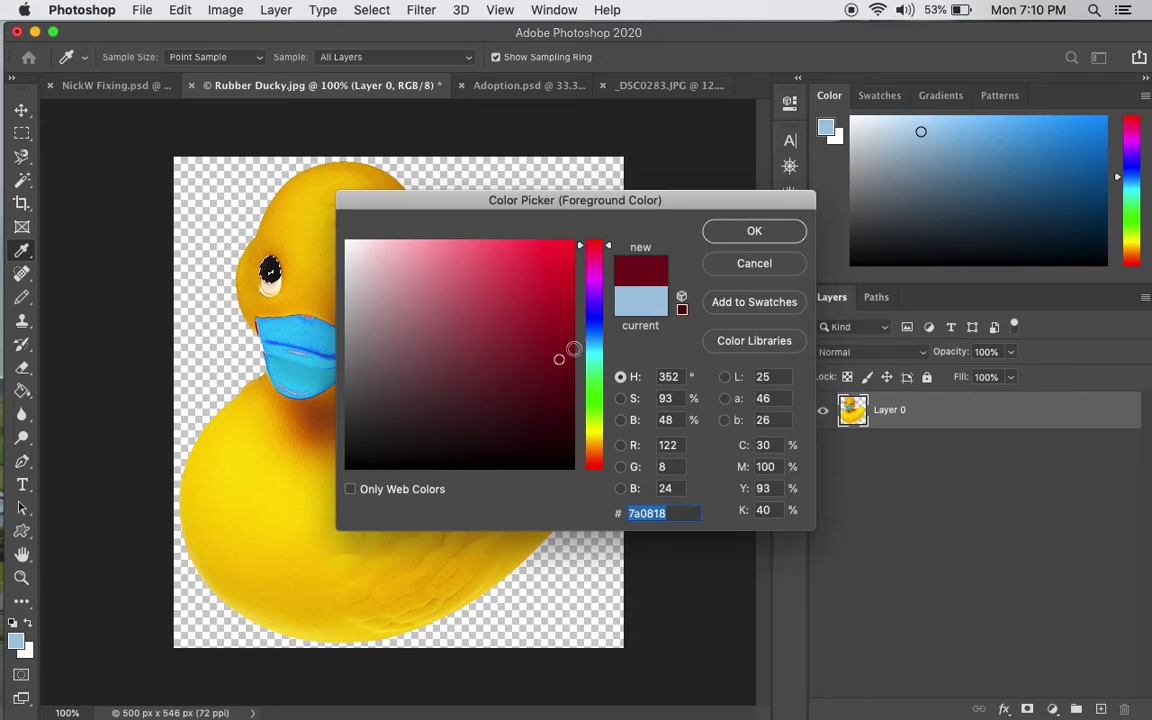
click(560, 356)
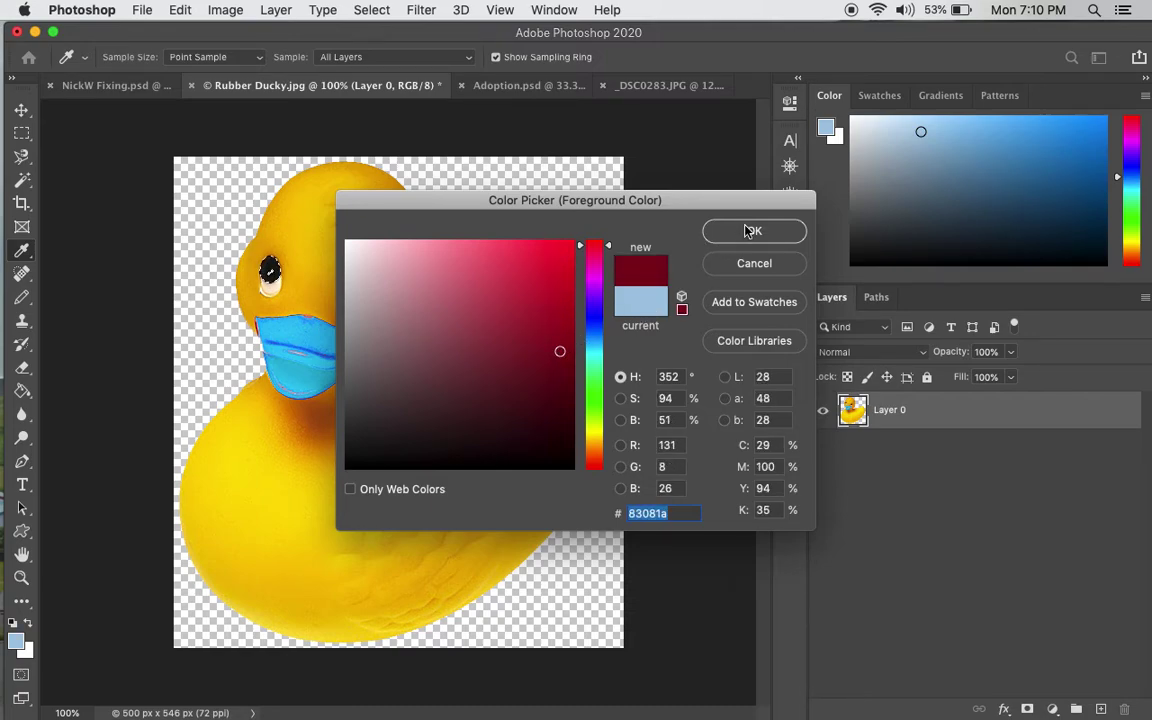
click(745, 231)
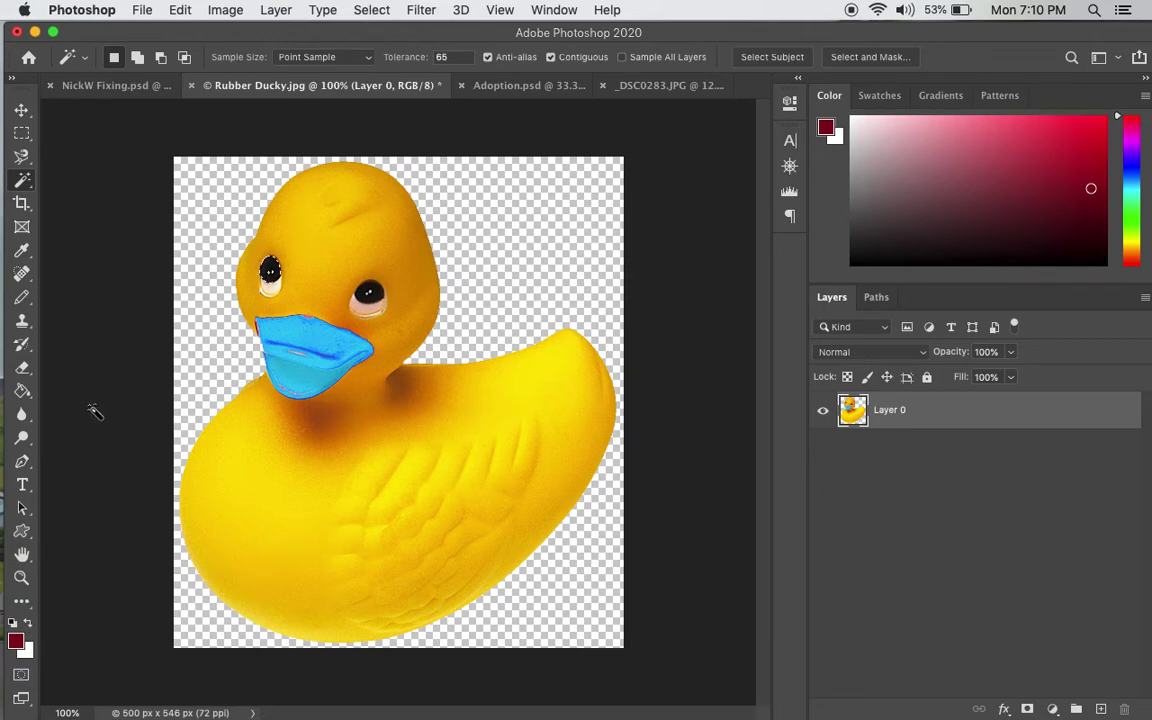
Step: Fill the selected pupil with the dark red foreground colour using the Paint Bucket and clear the selection
click(23, 392)
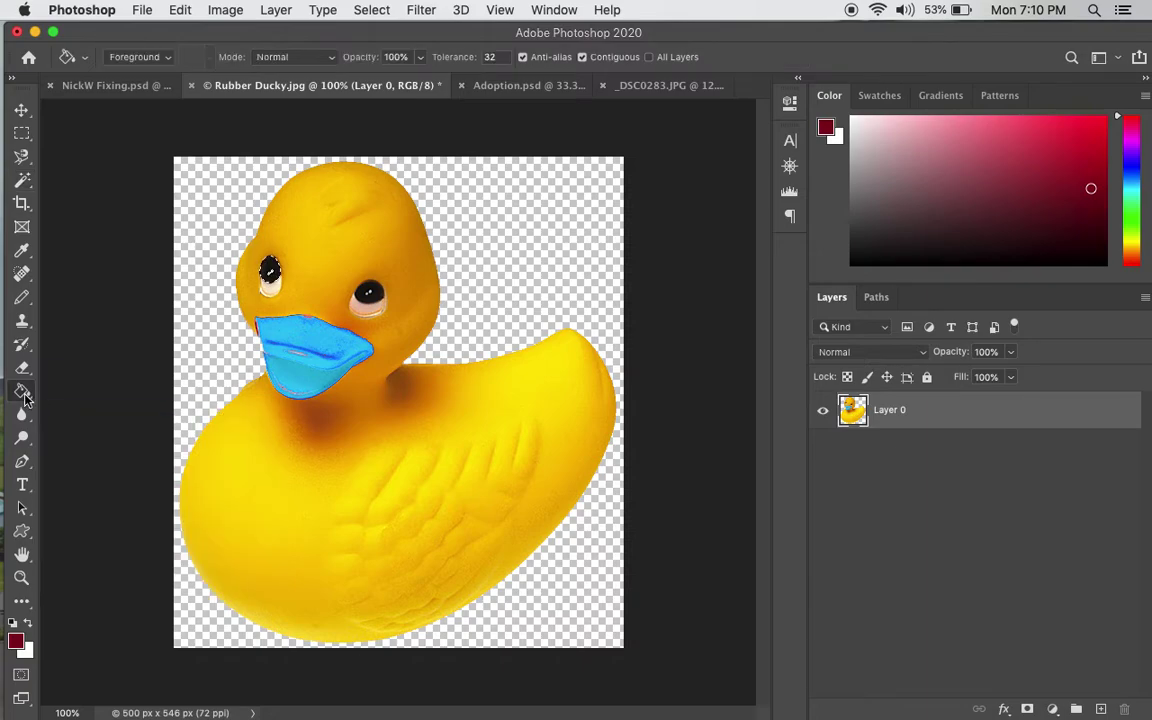
click(270, 274)
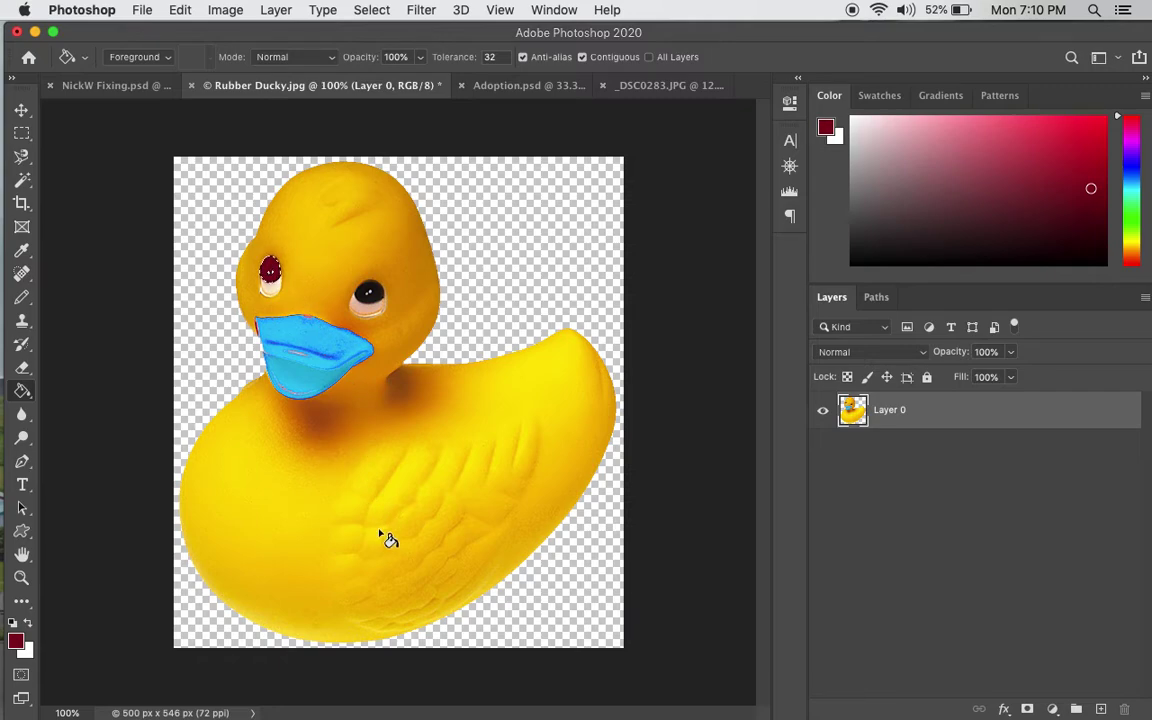
key(Return)
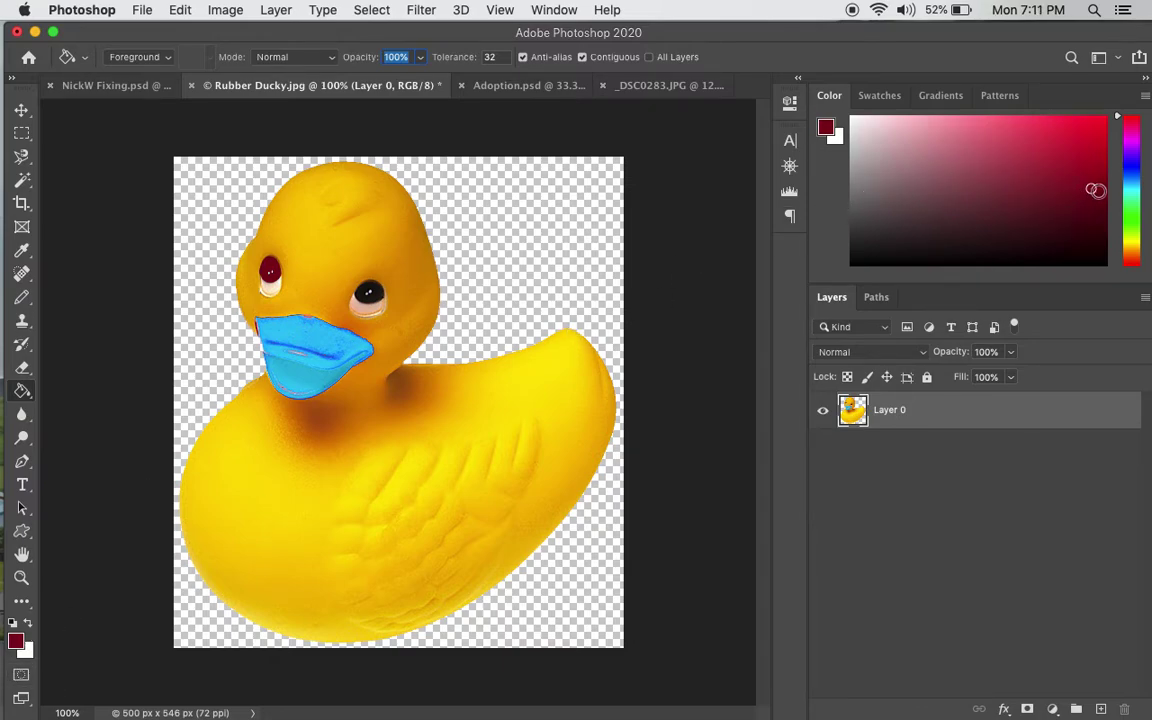
Step: Change the foreground colour to bright magenta dd09dd and reselect the dark red pupil with the Magic Wand
click(1128, 138)
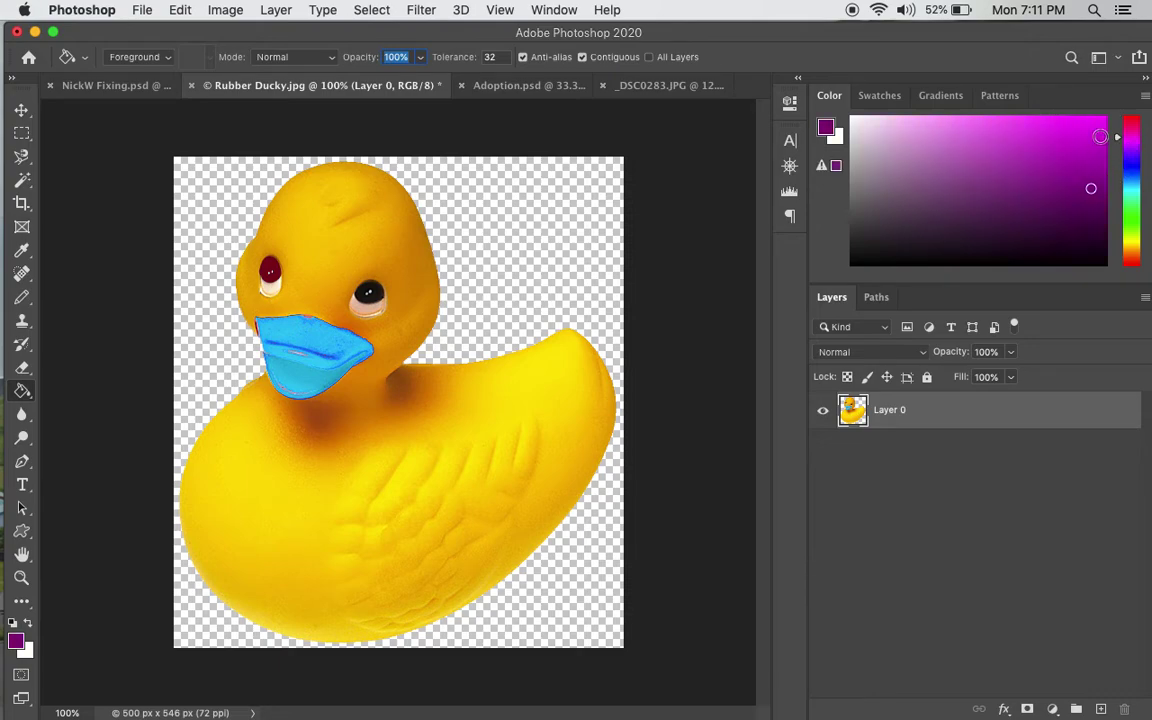
mouse_move(1095, 135)
mouse_down()
mouse_move(1096, 160)
mouse_move(1096, 135)
mouse_up()
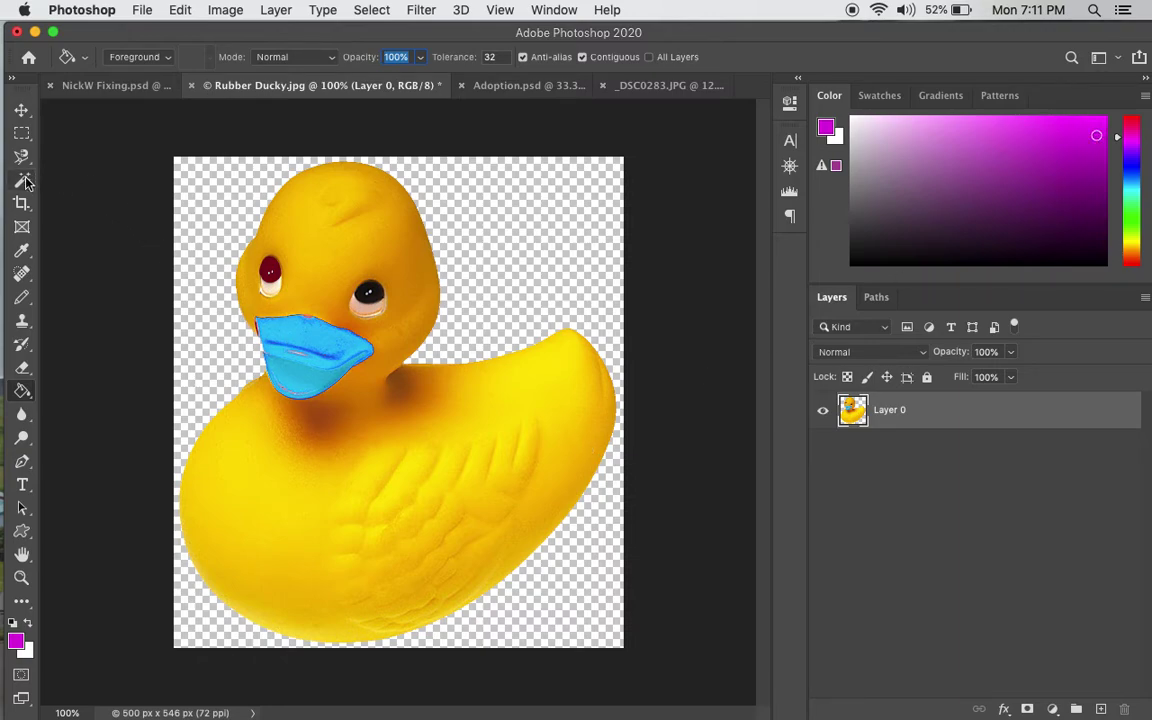
click(22, 180)
click(270, 270)
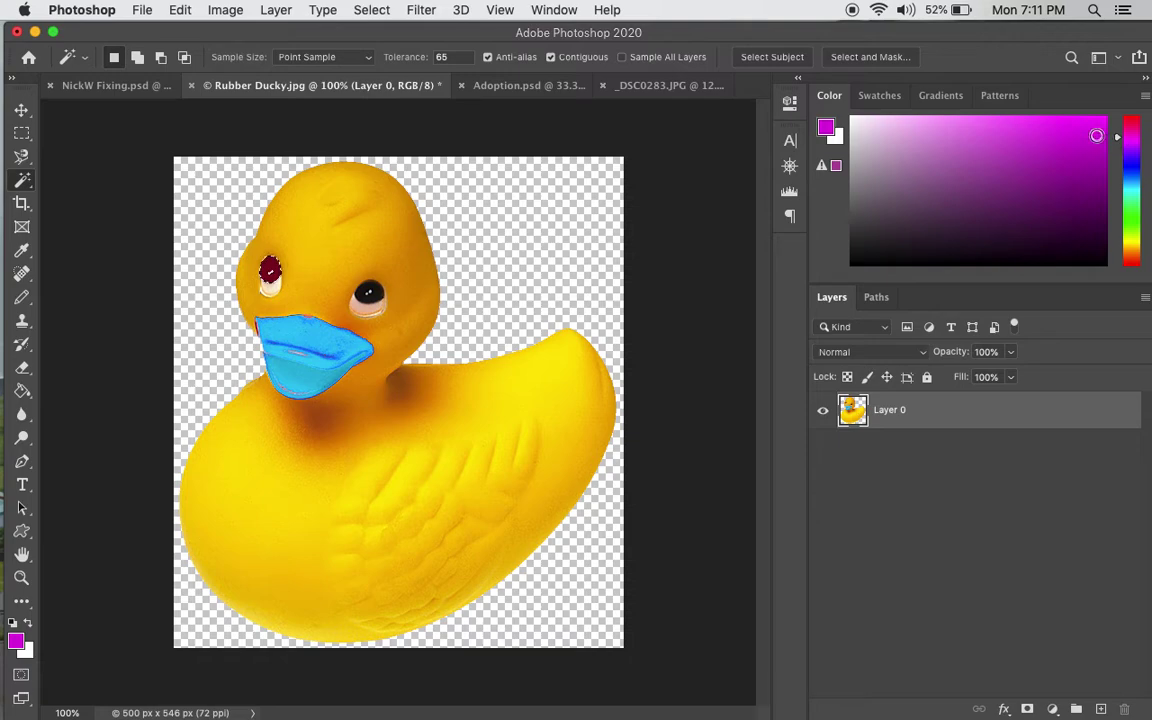
Step: Accept the magenta foreground colour in the Color Picker and fill the selected pupil with it using the Paint Bucket
click(830, 123)
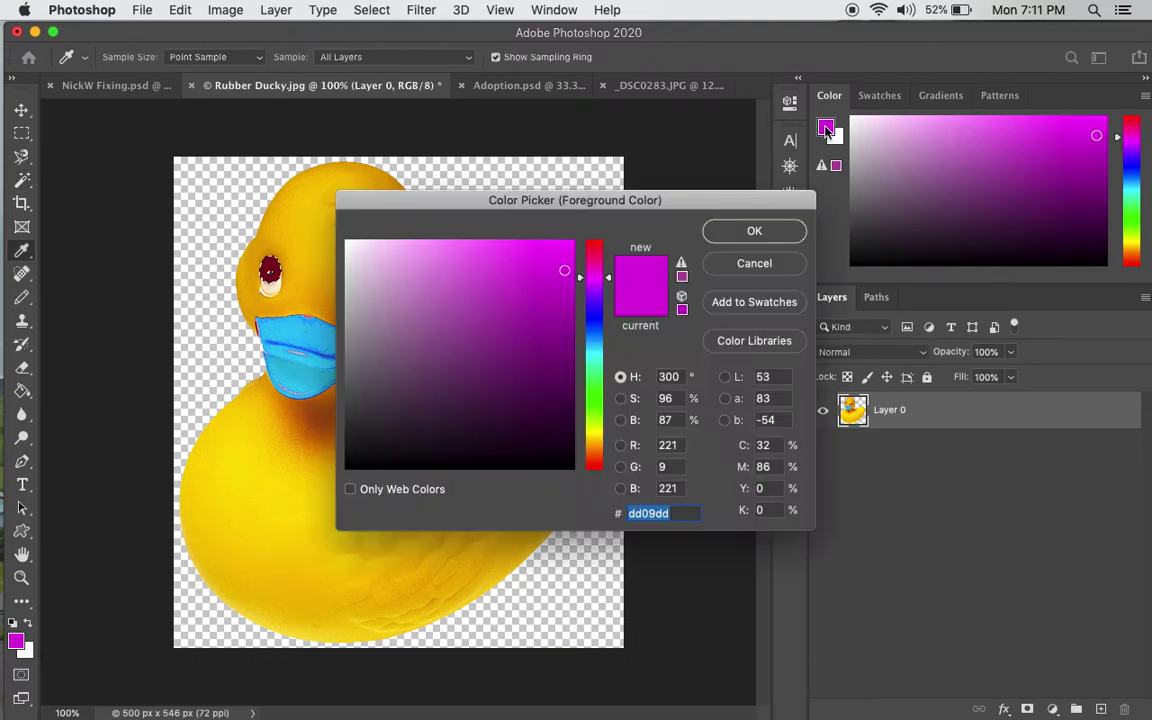
click(778, 232)
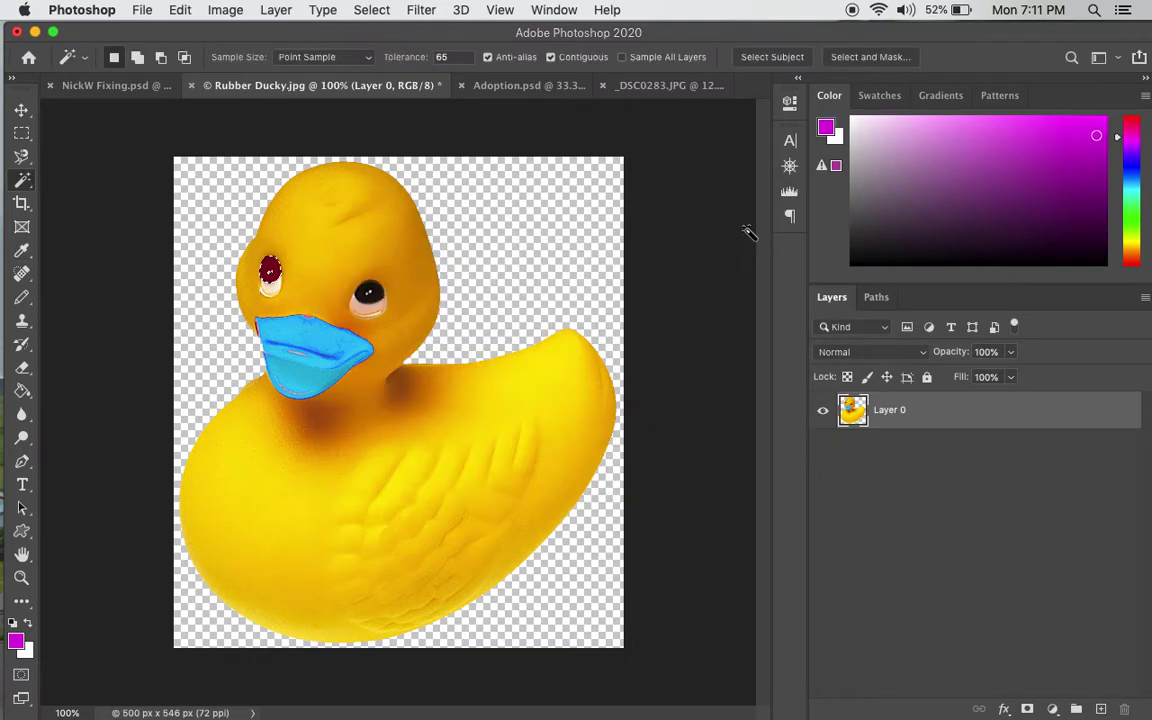
click(22, 391)
click(272, 270)
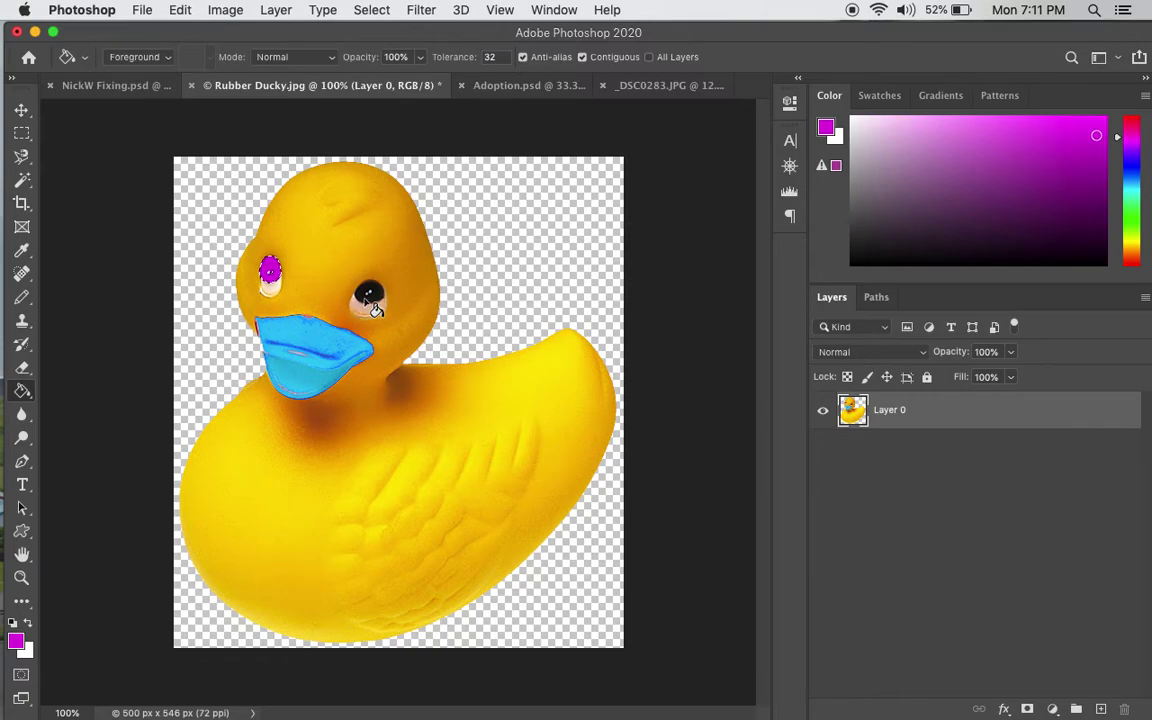
Step: Switch to the soldier portrait document and make its 2nd layer active
click(655, 85)
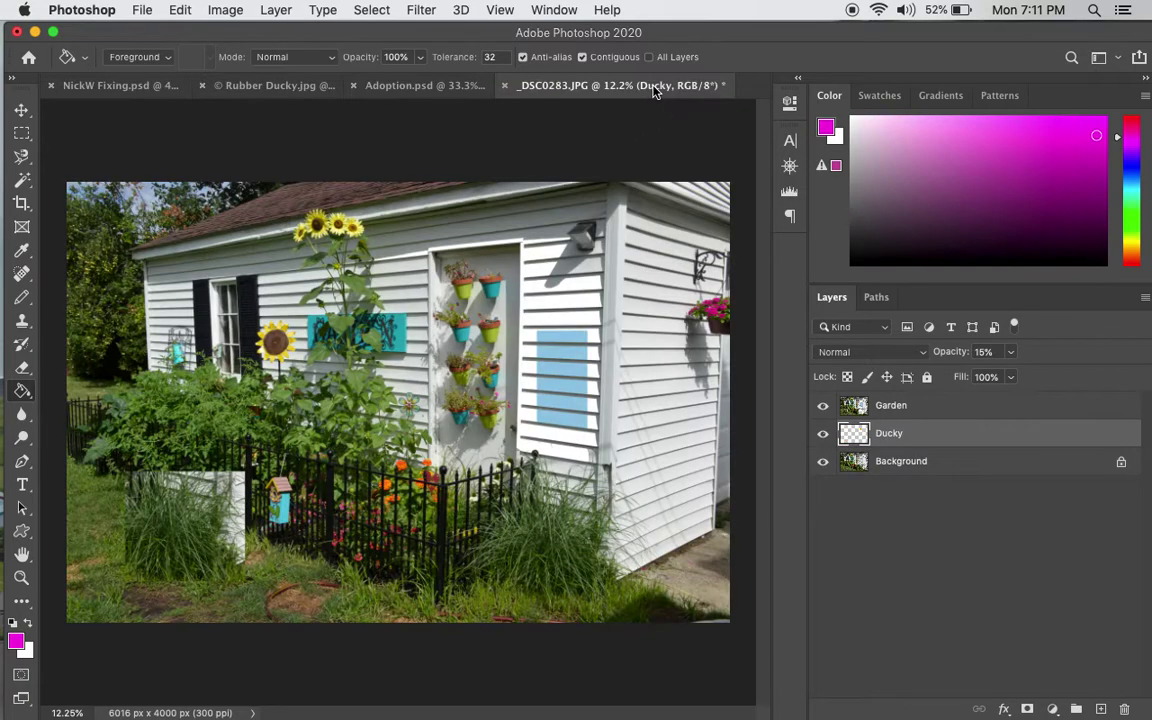
click(444, 86)
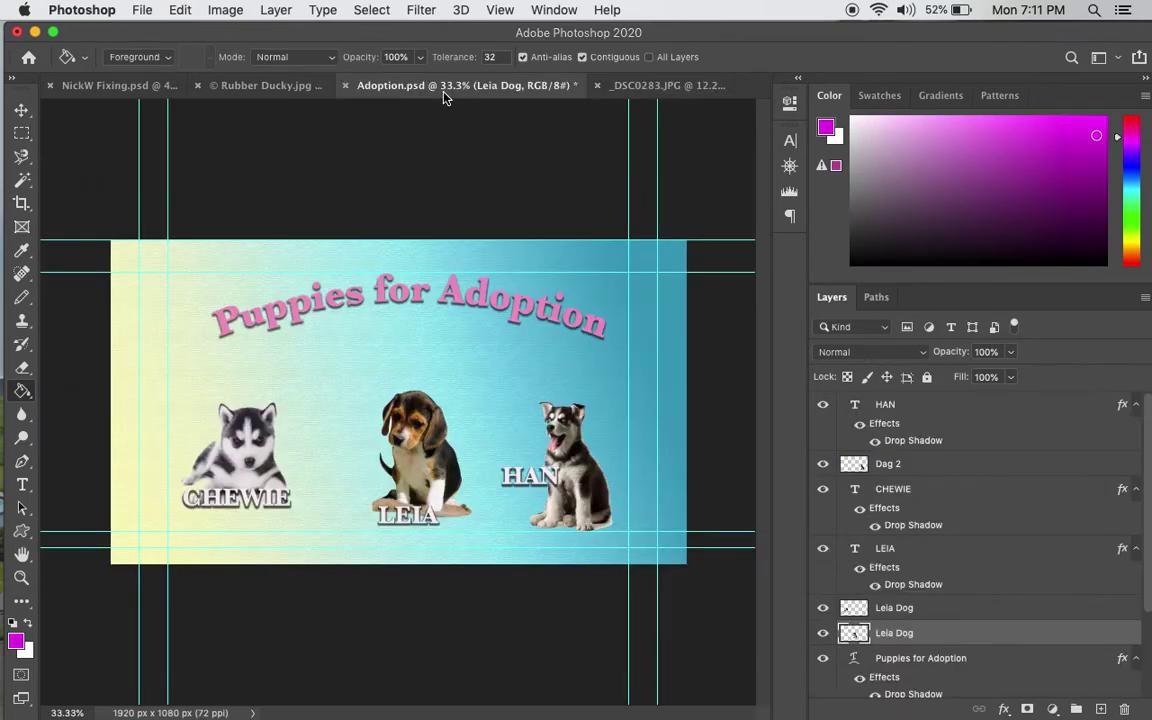
click(120, 86)
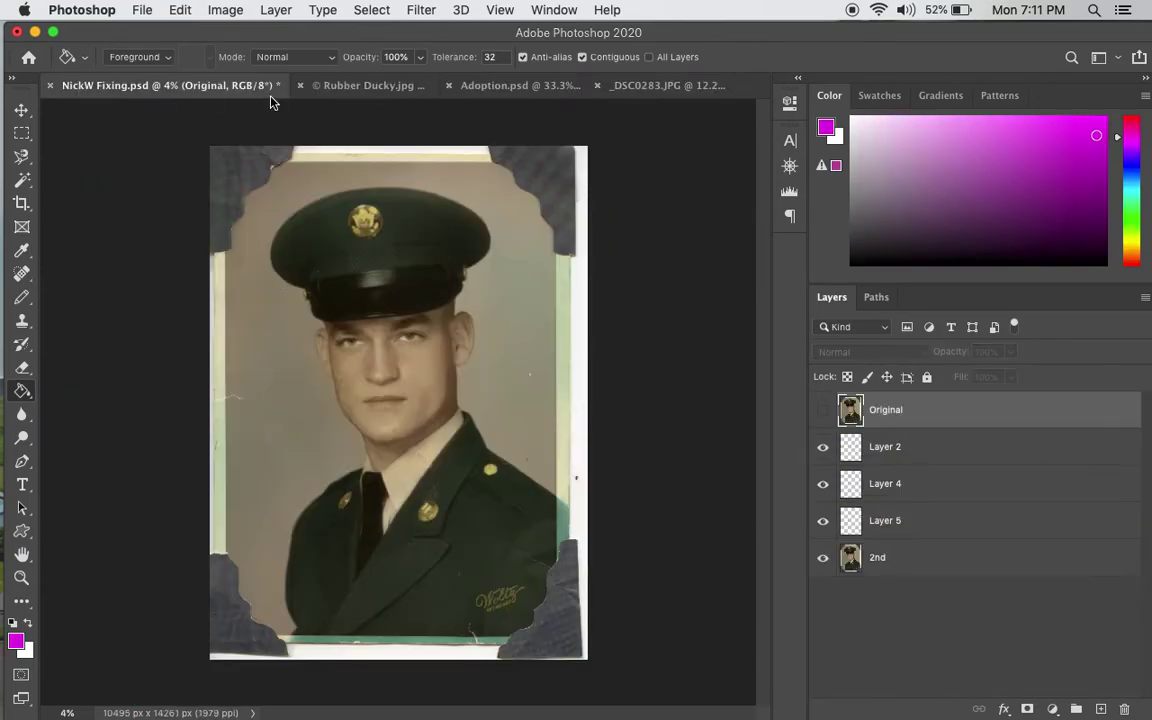
click(322, 86)
click(149, 86)
key(v)
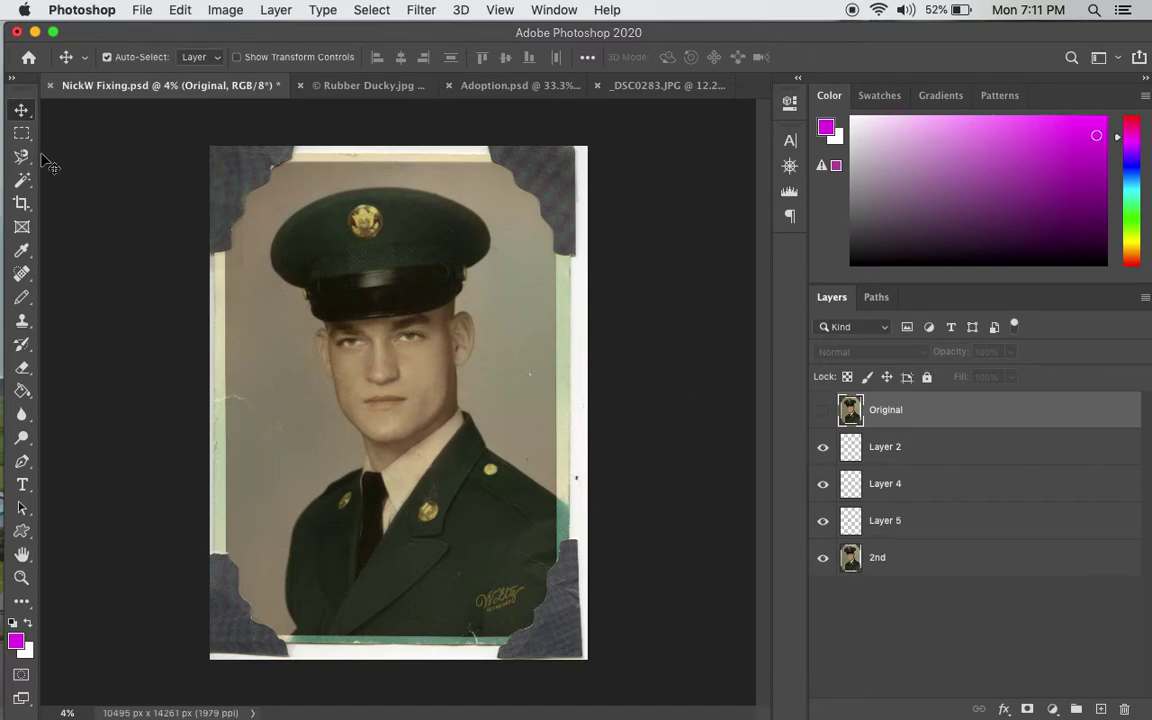
key(z)
click(519, 516)
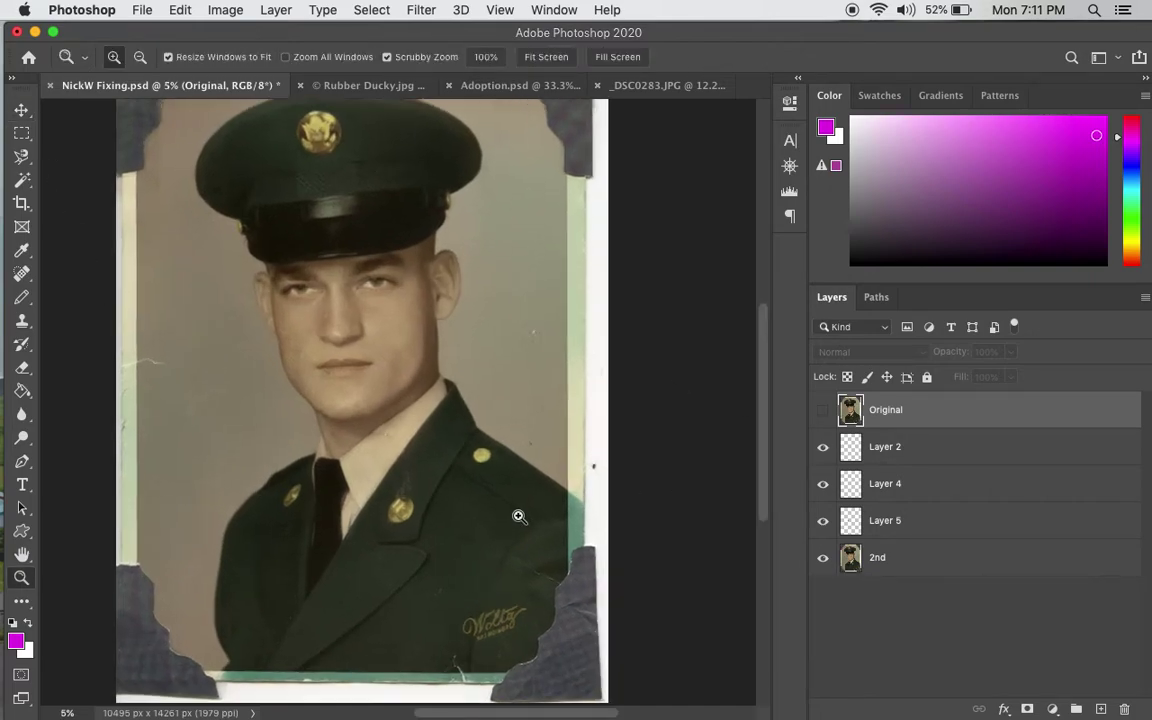
click(519, 516)
click(518, 514)
click(517, 512)
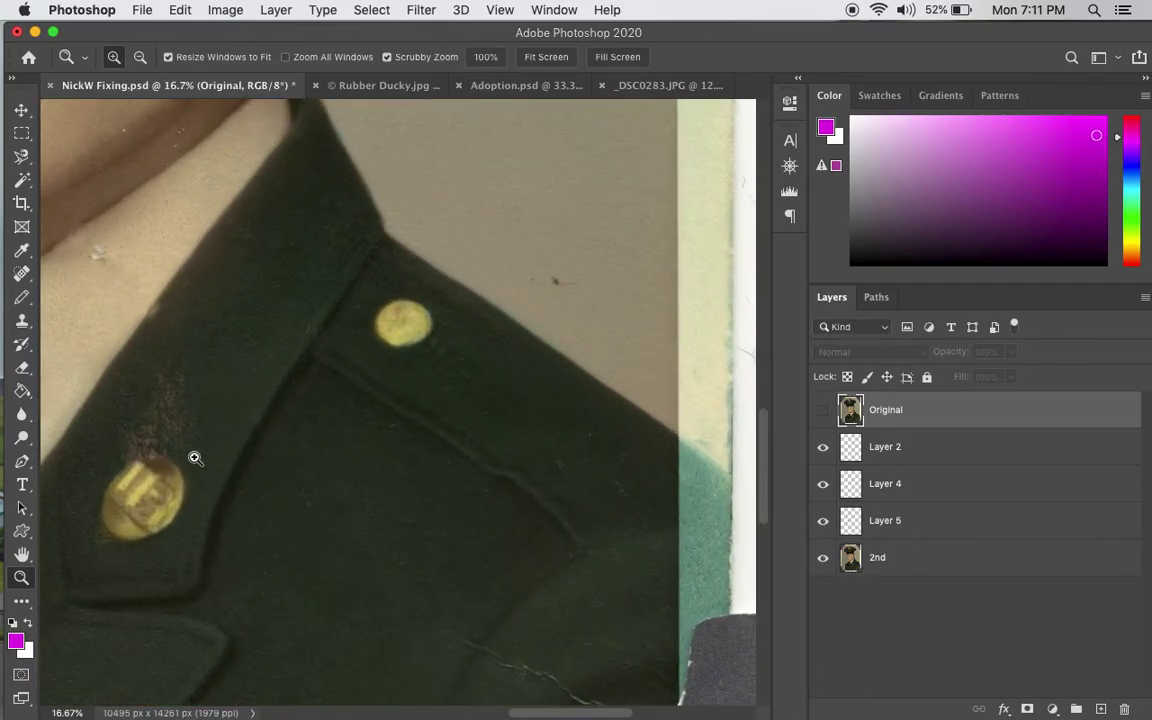
click(932, 564)
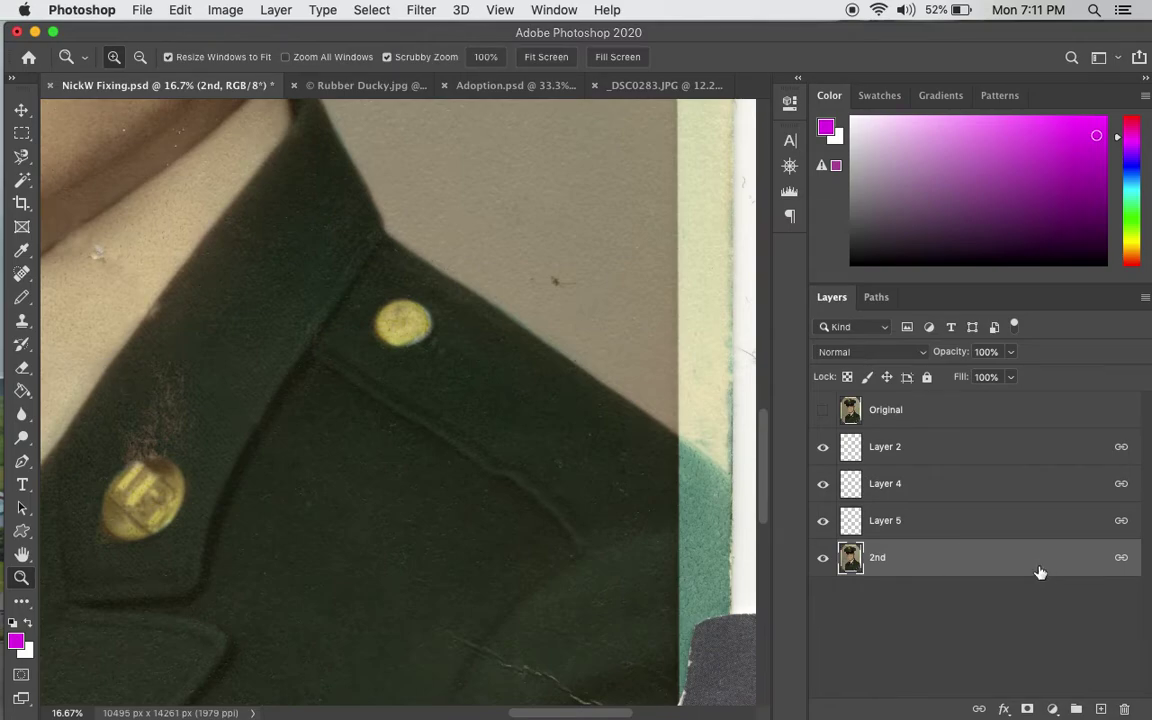
Step: Sample colours from the soldier's jacket and shirt collar with the Eyedropper, finishing on the dark green of the jacket lapel
click(22, 252)
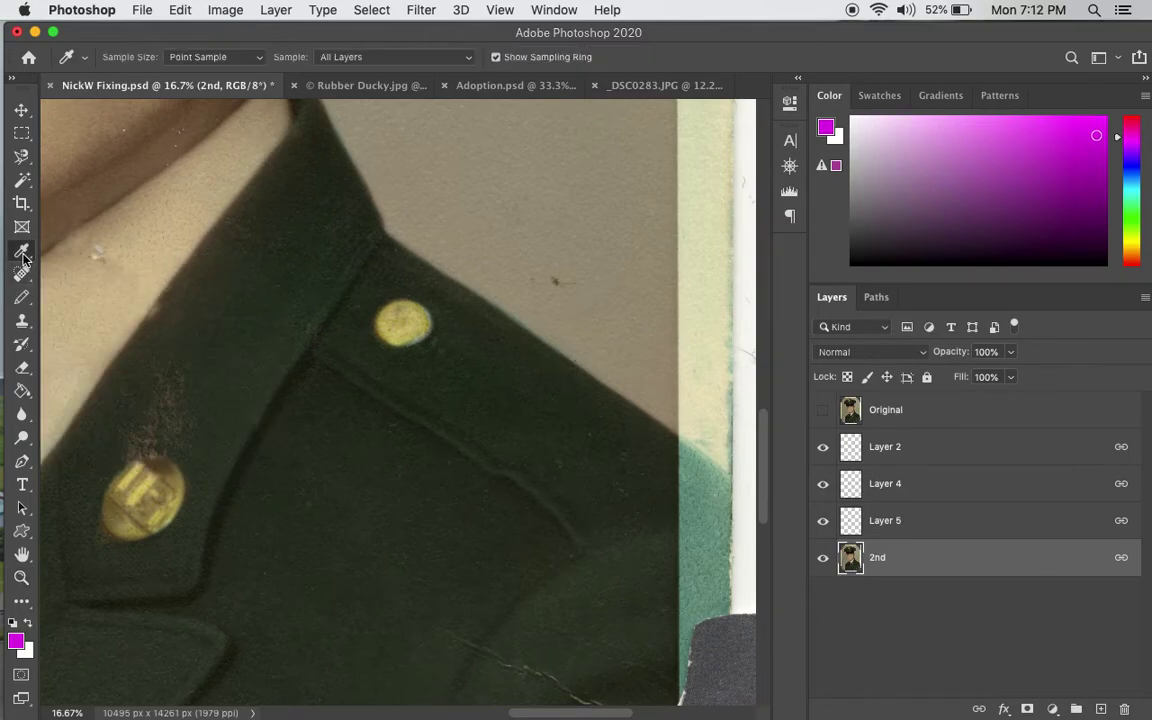
click(528, 538)
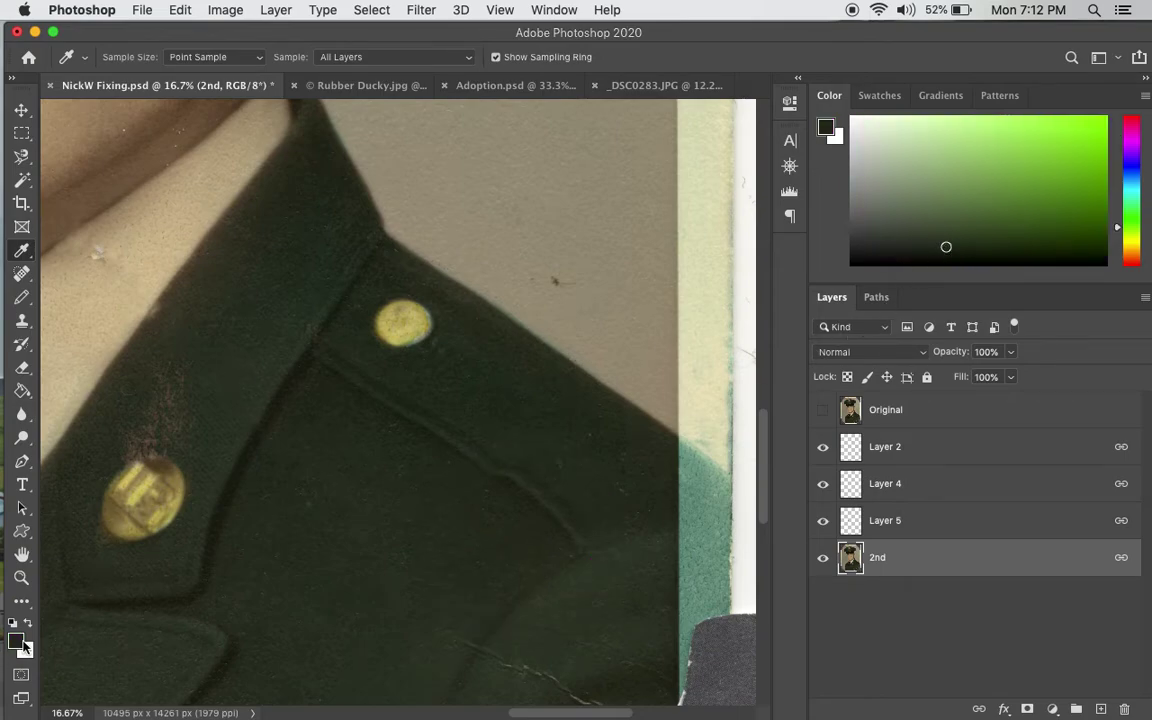
click(441, 505)
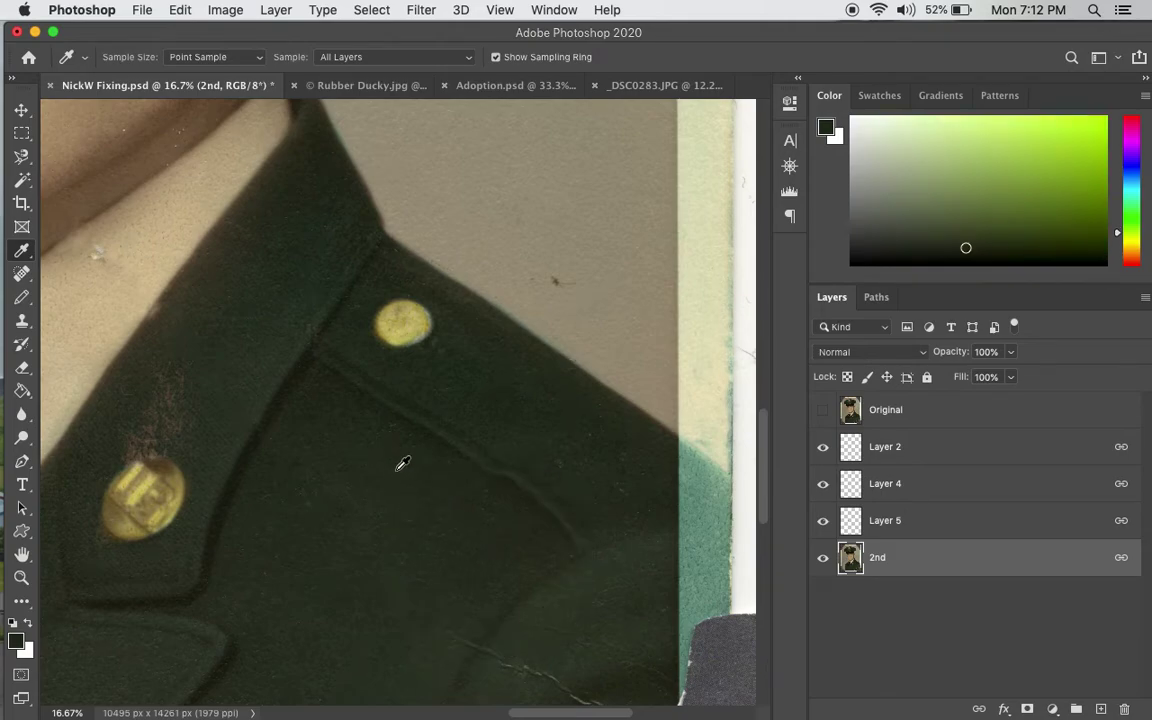
click(350, 480)
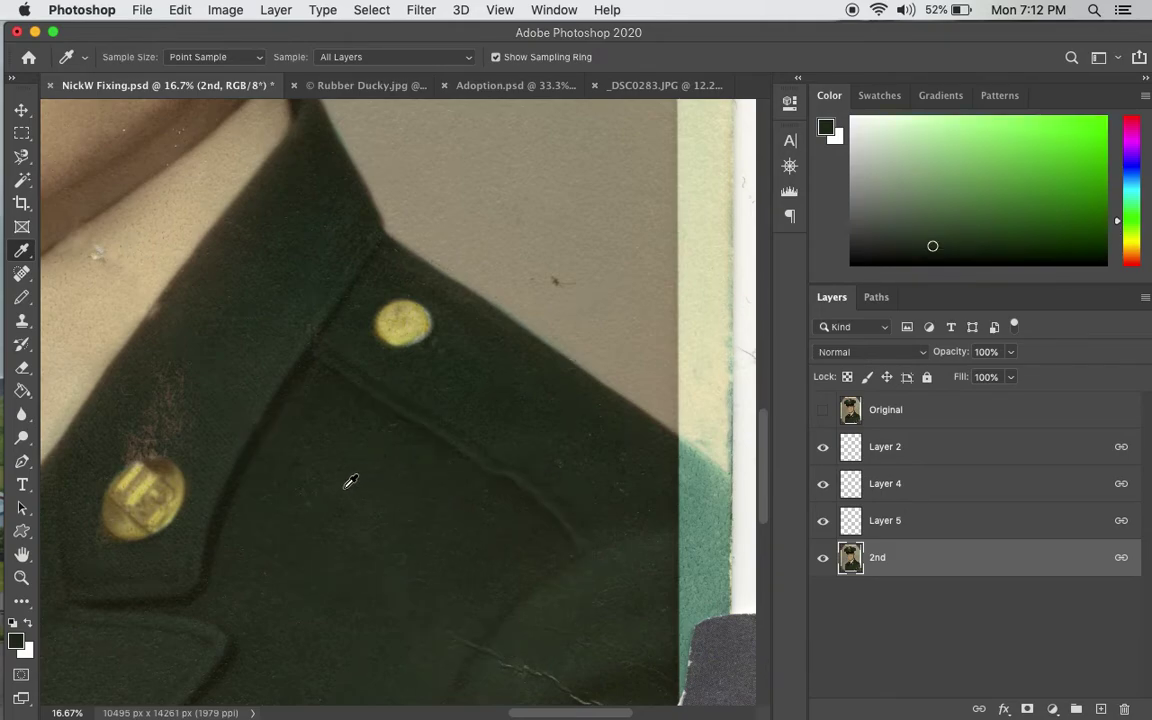
click(123, 306)
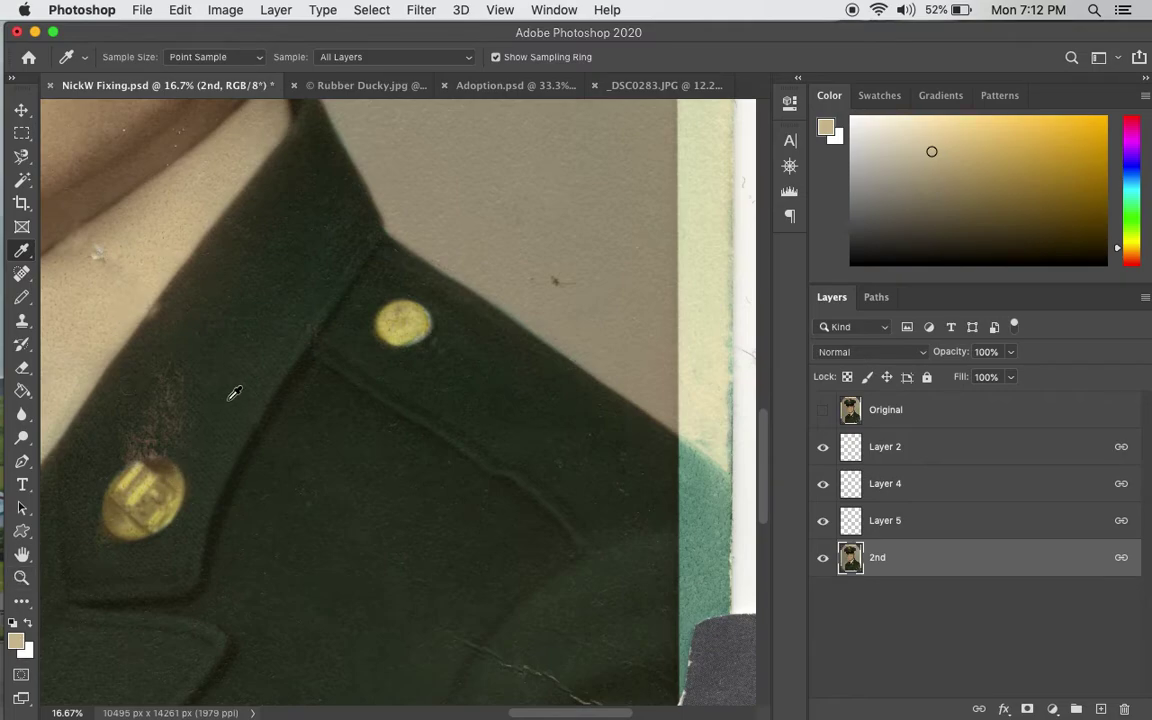
click(215, 333)
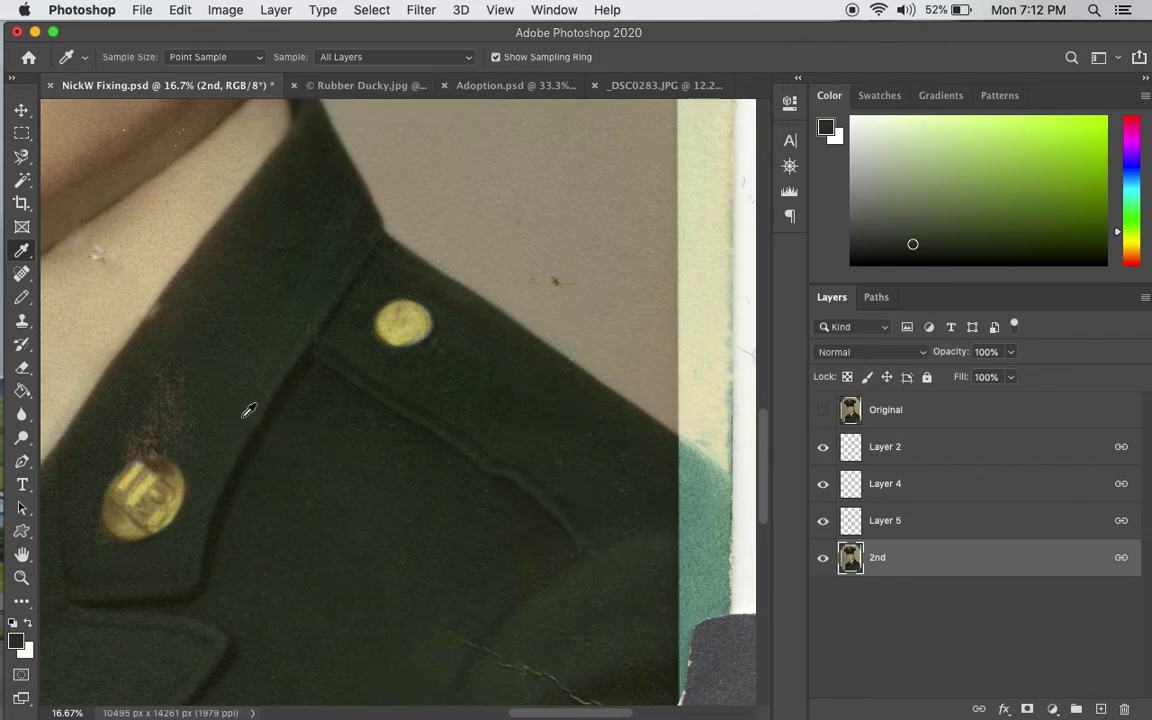
Step: Return to Rubber Ducky.jpg, fill the selected magenta pupil with the sampled dark jacket colour and deselect it
click(325, 84)
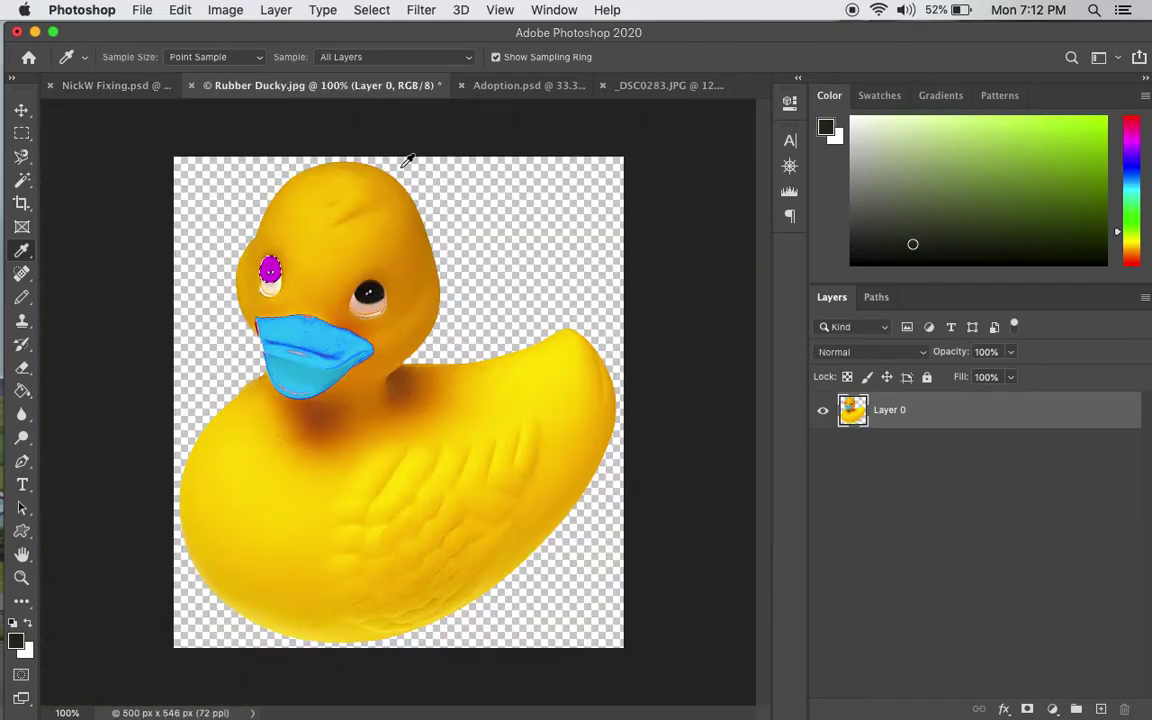
click(22, 390)
click(272, 270)
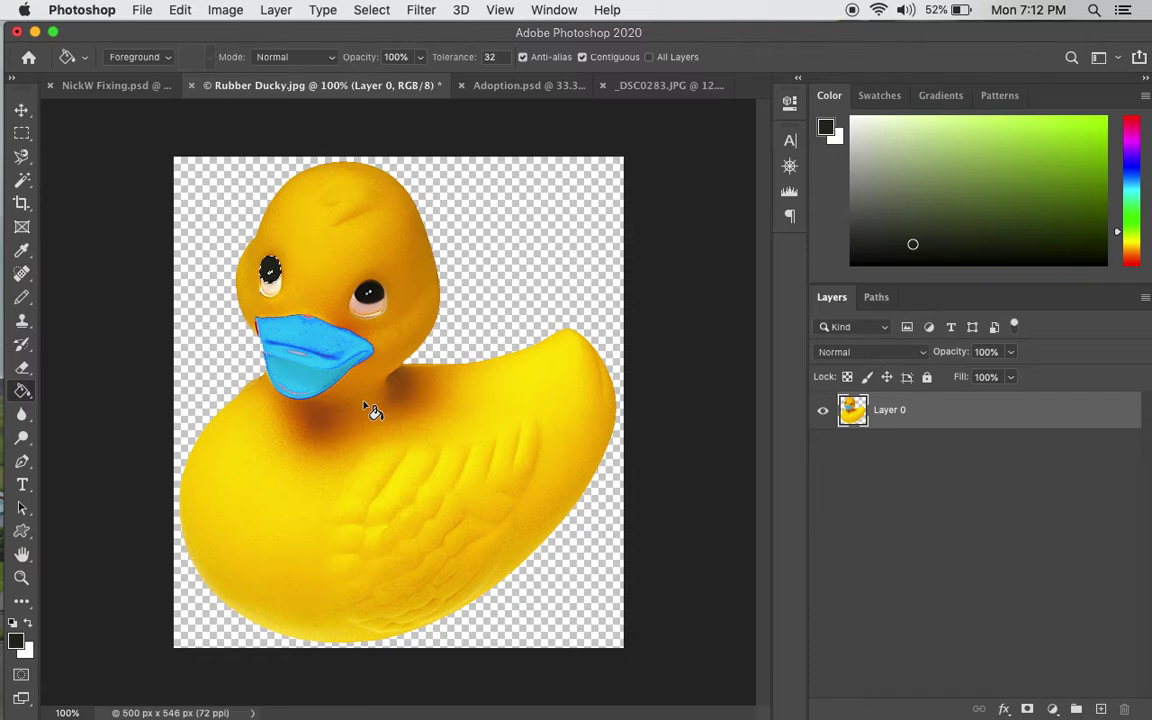
key(super+d)
Step: Select the duck's other pupil with the Magic Wand and sample the beak's blue as the foreground colour with the Eyedropper
click(22, 180)
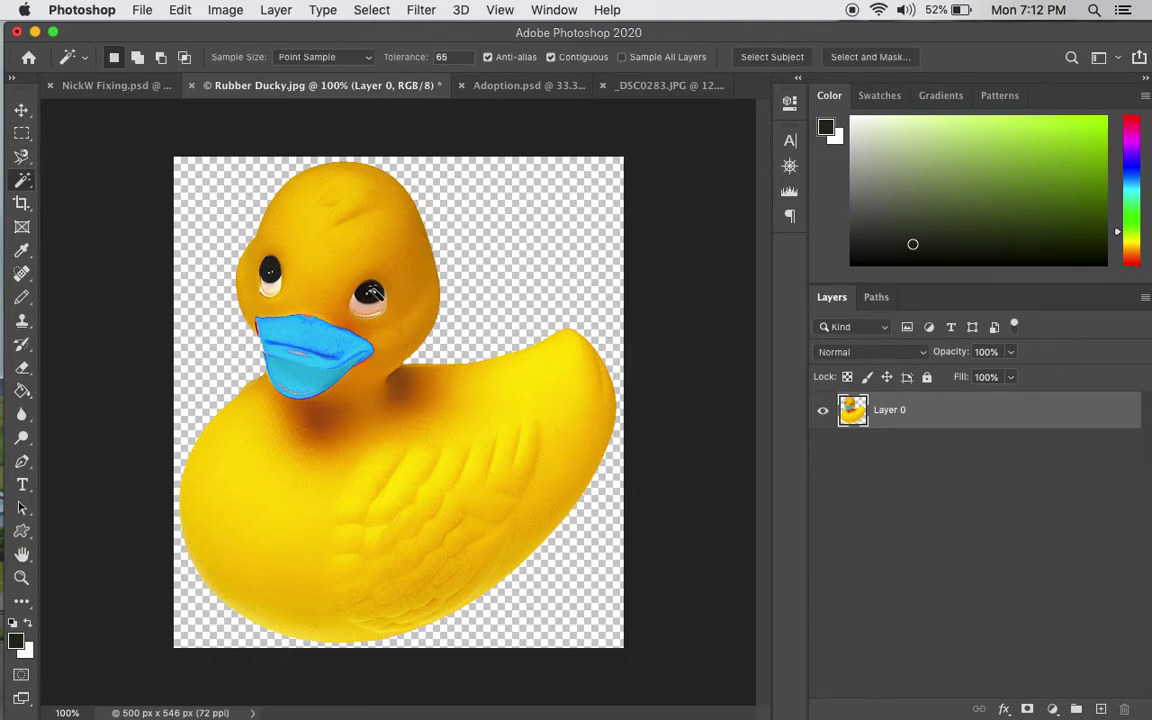
click(370, 290)
click(22, 250)
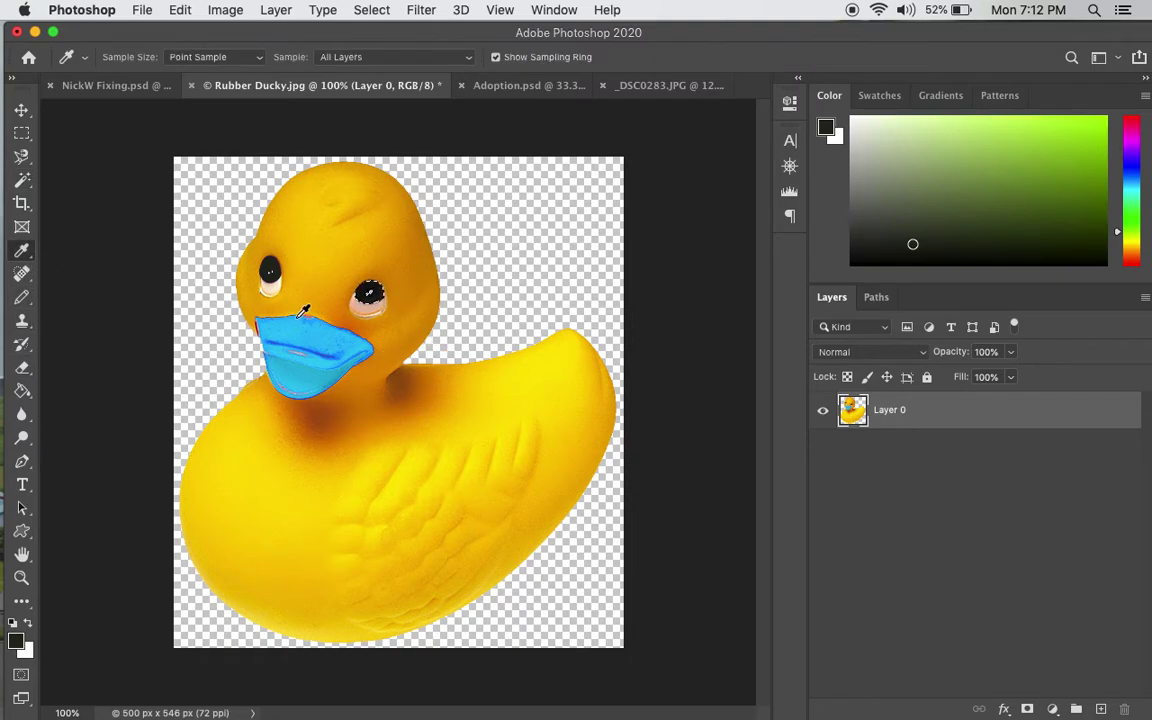
click(324, 333)
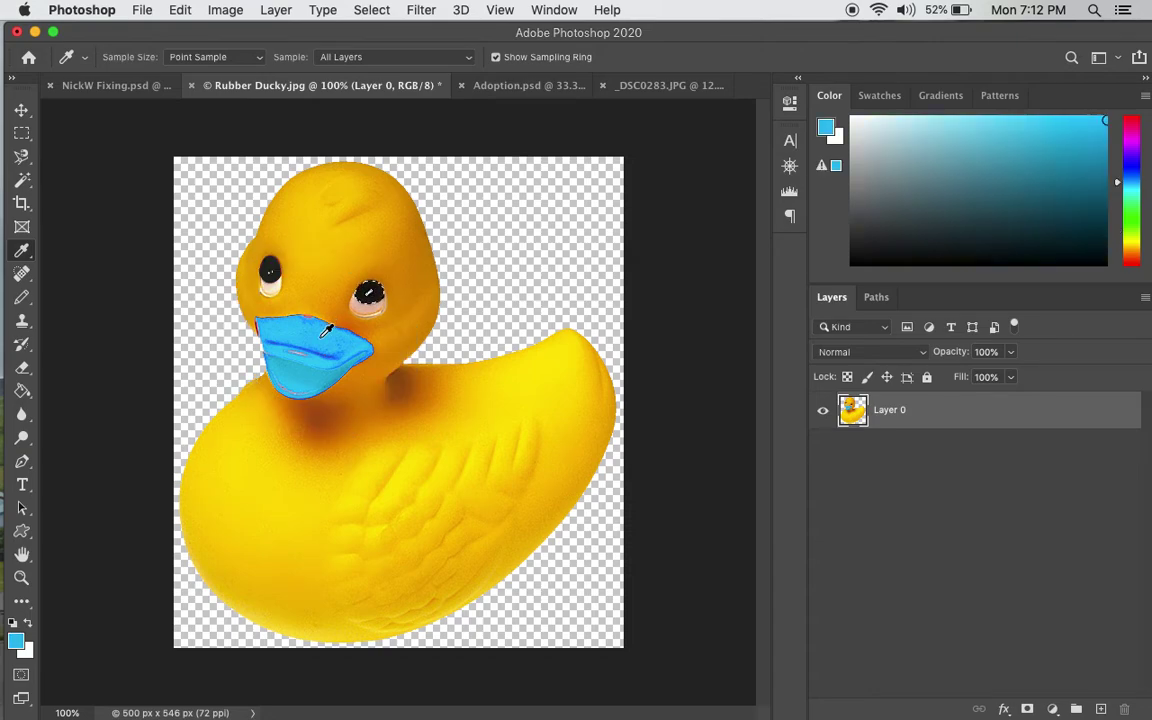
Step: Fill the selected pupil with the sampled beak blue using the Paint Bucket and deselect it
click(22, 391)
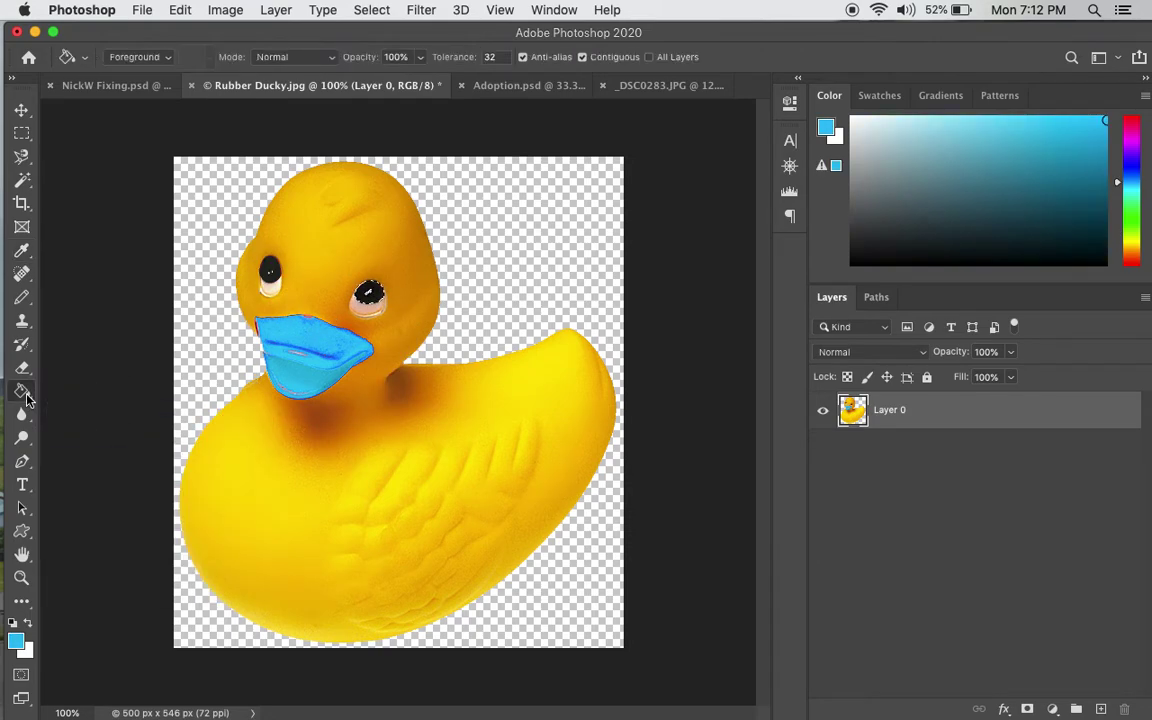
click(375, 296)
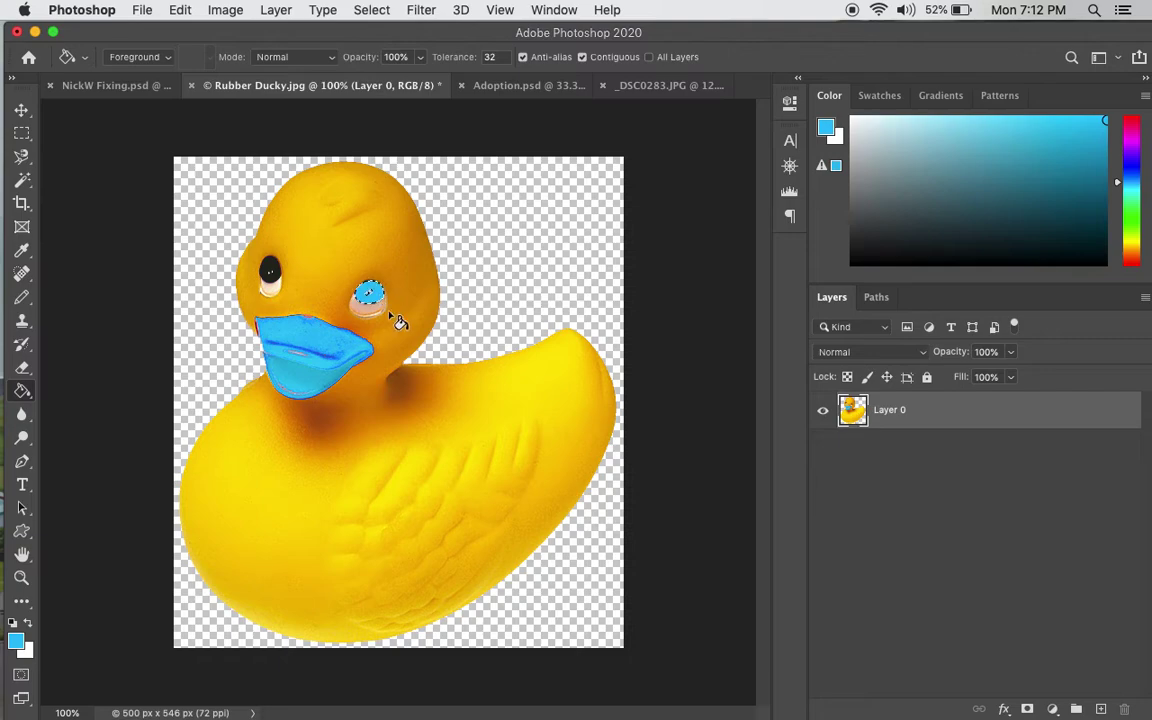
key(Return)
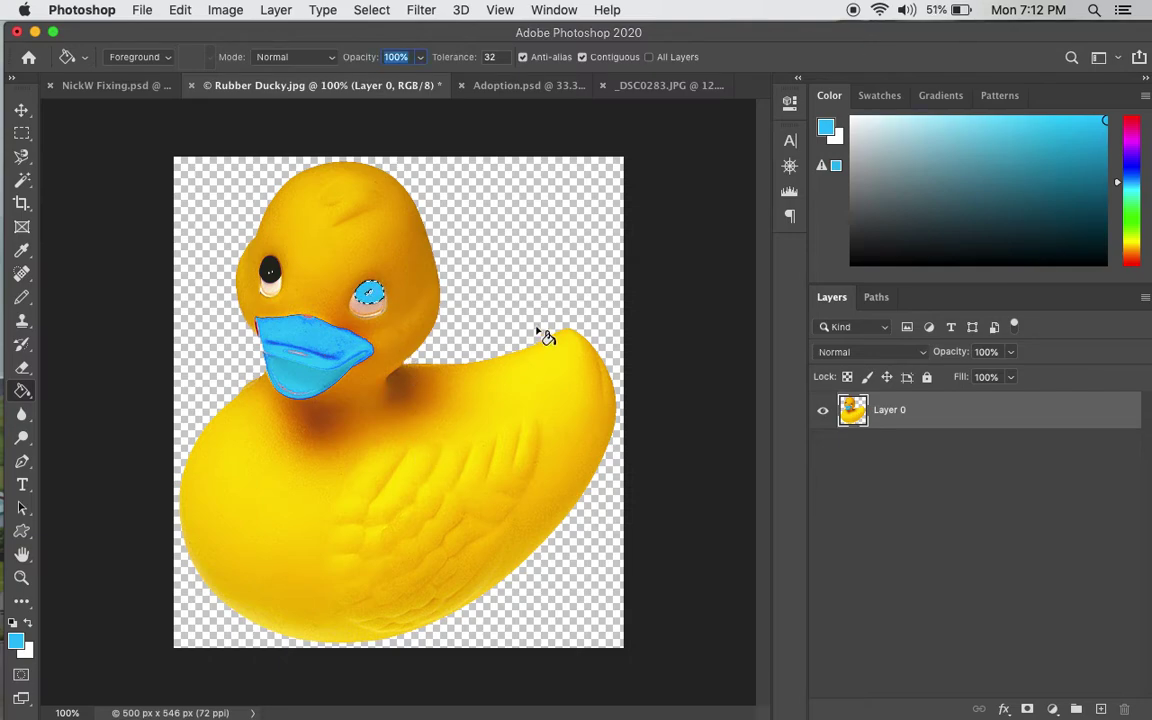
key(super+d)
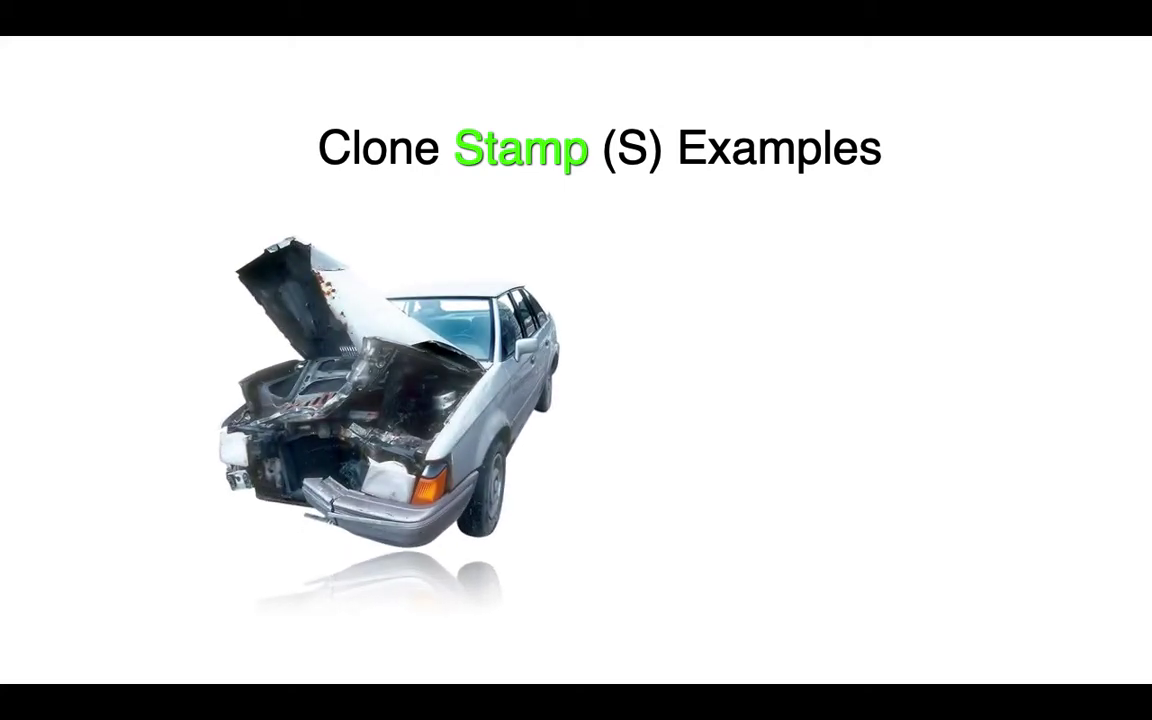
Step: Exit the Keynote slide show, return to Photoshop and bring up the soldier portrait document
key(Escape)
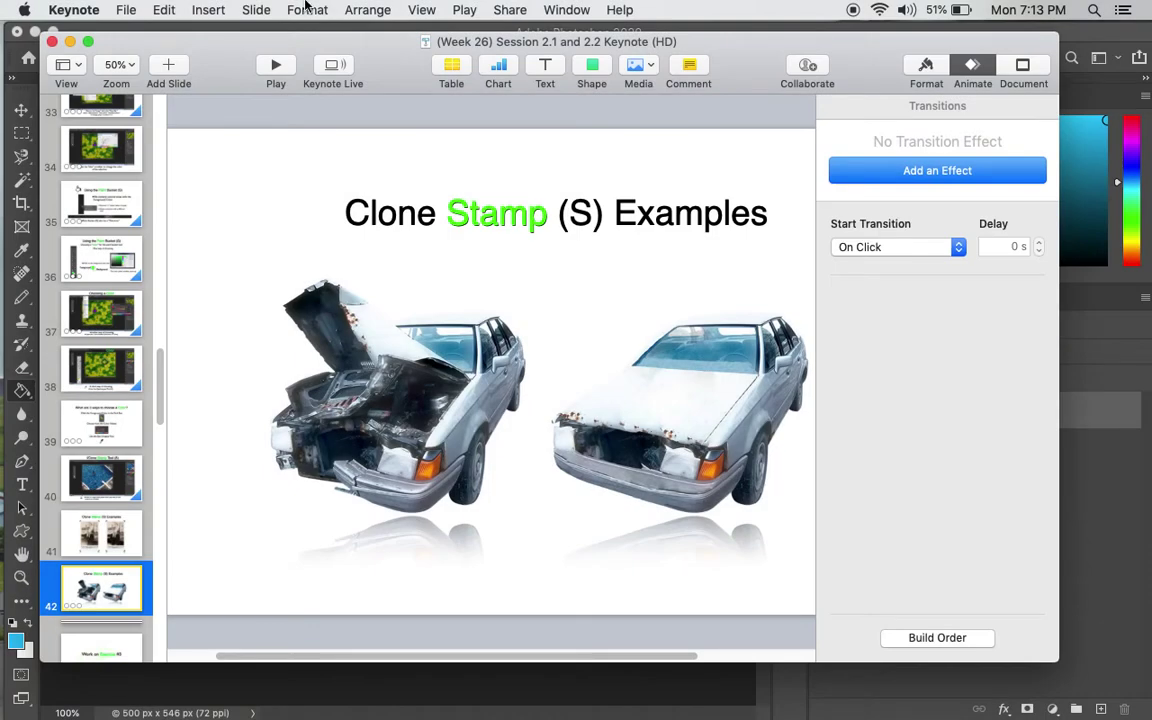
click(52, 41)
click(104, 82)
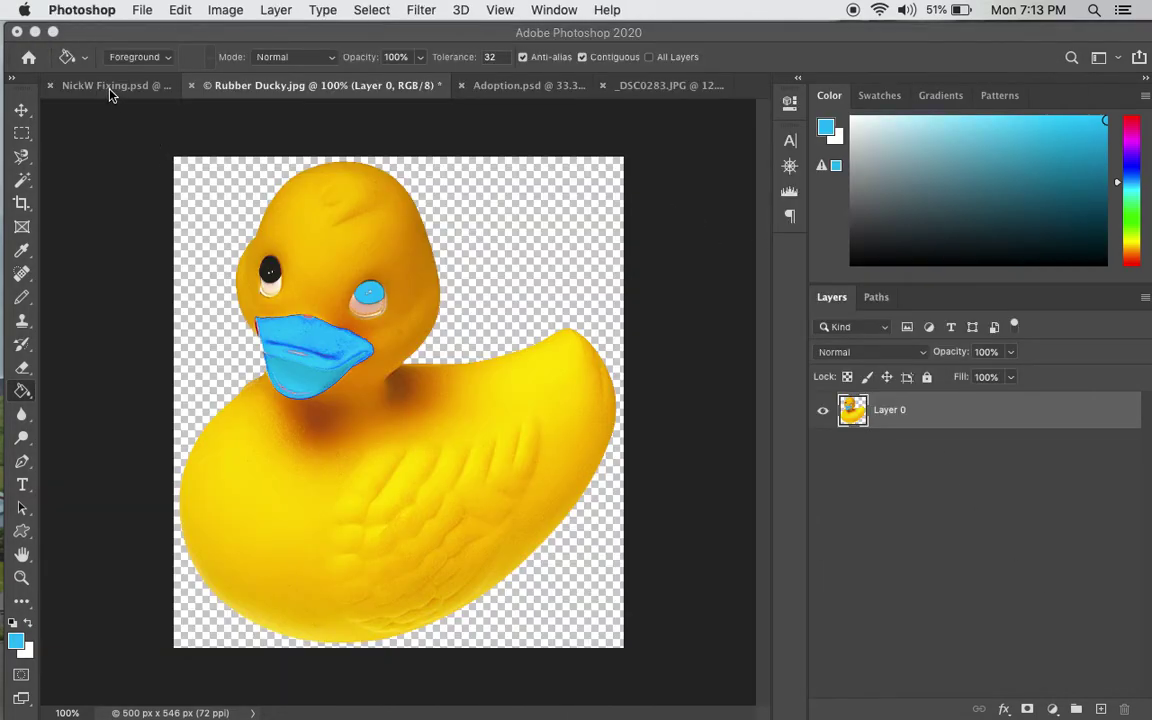
click(114, 87)
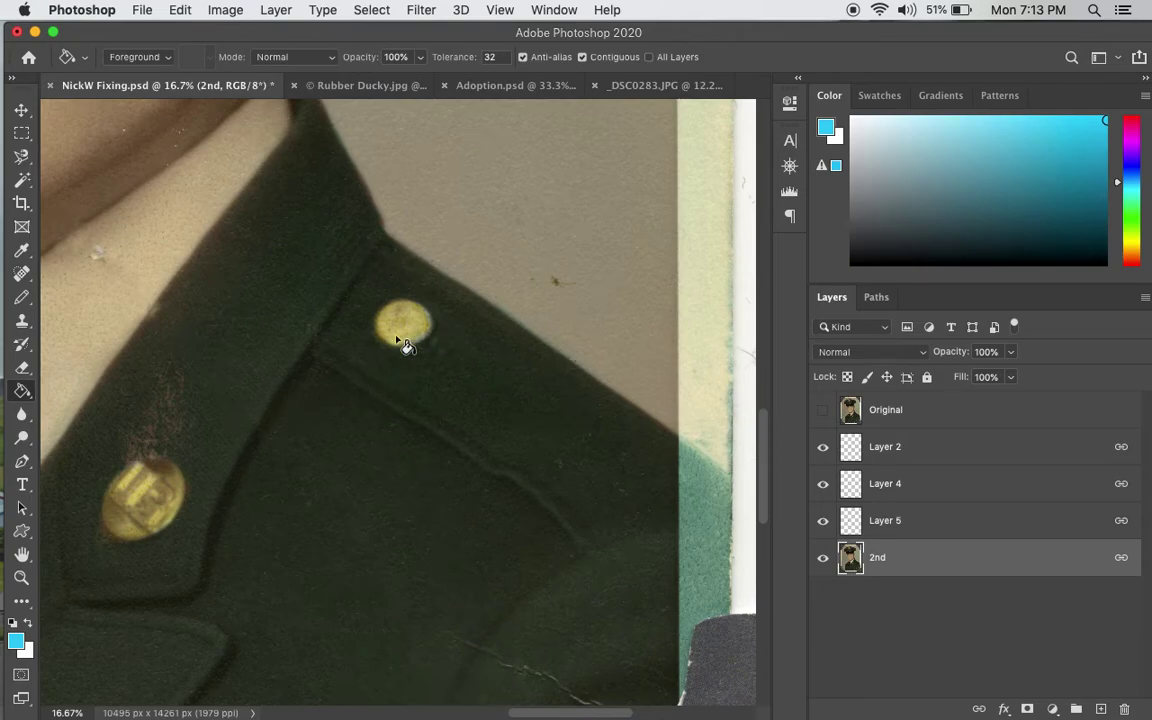
Step: Open the Navigator and reduce the view to 4.98% so the whole soldier portrait fits
click(548, 12)
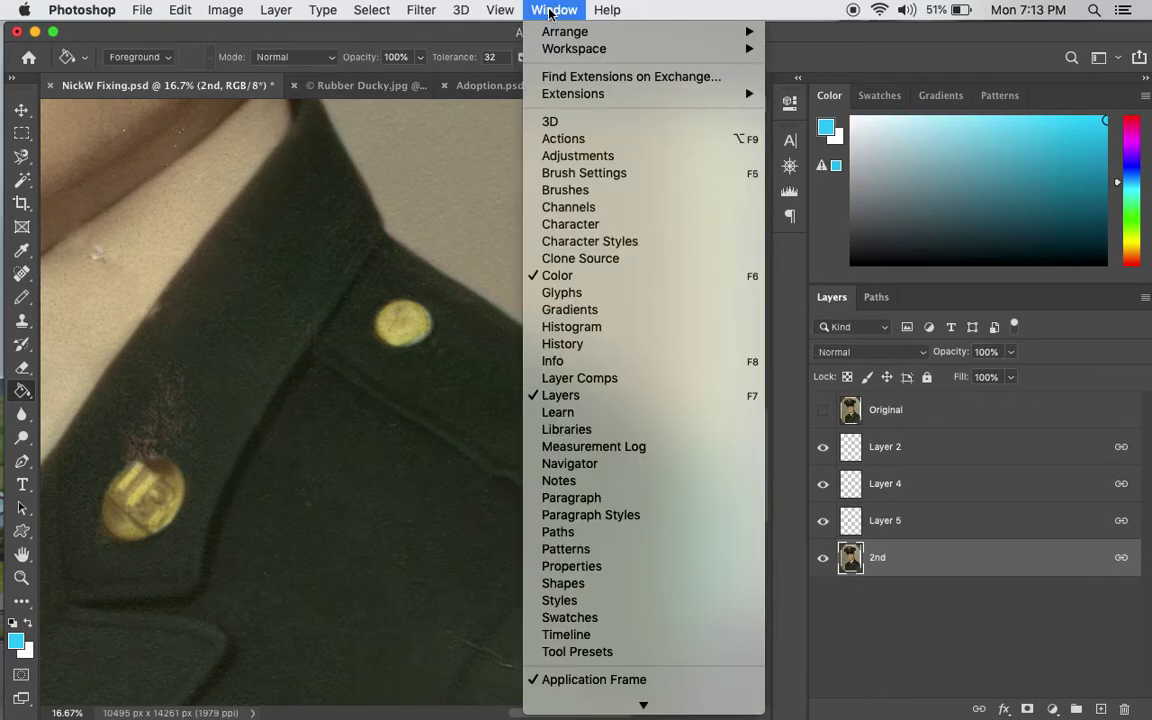
click(575, 463)
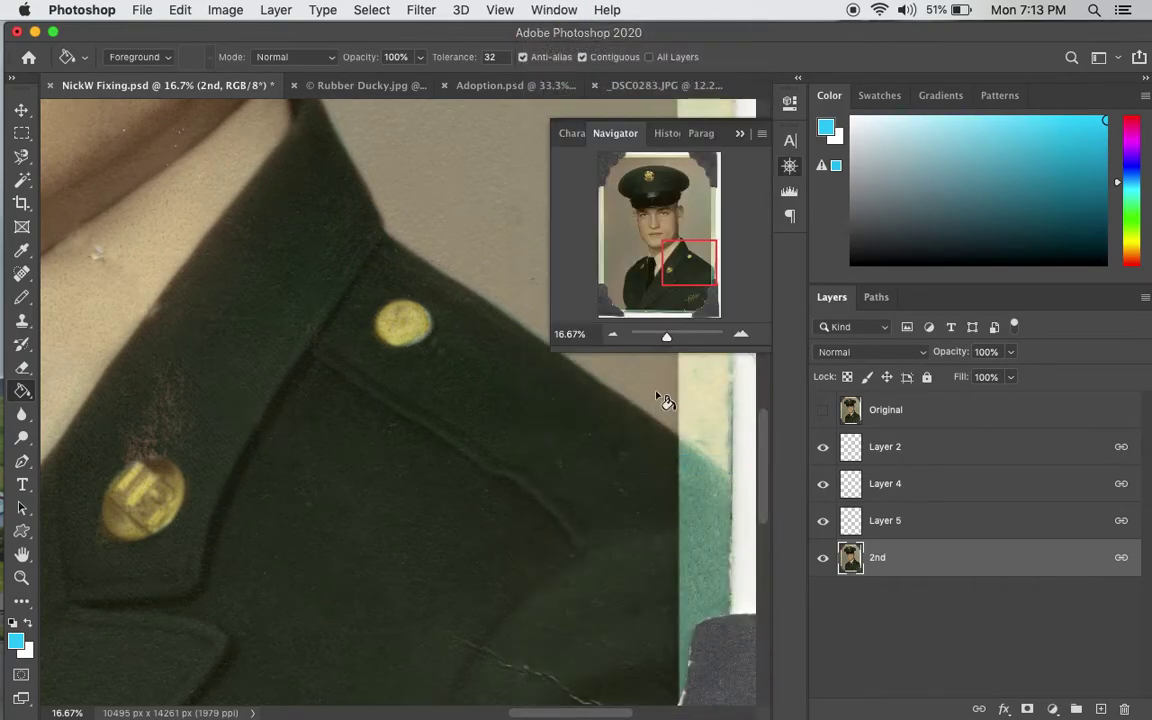
drag(665, 341, 659, 338)
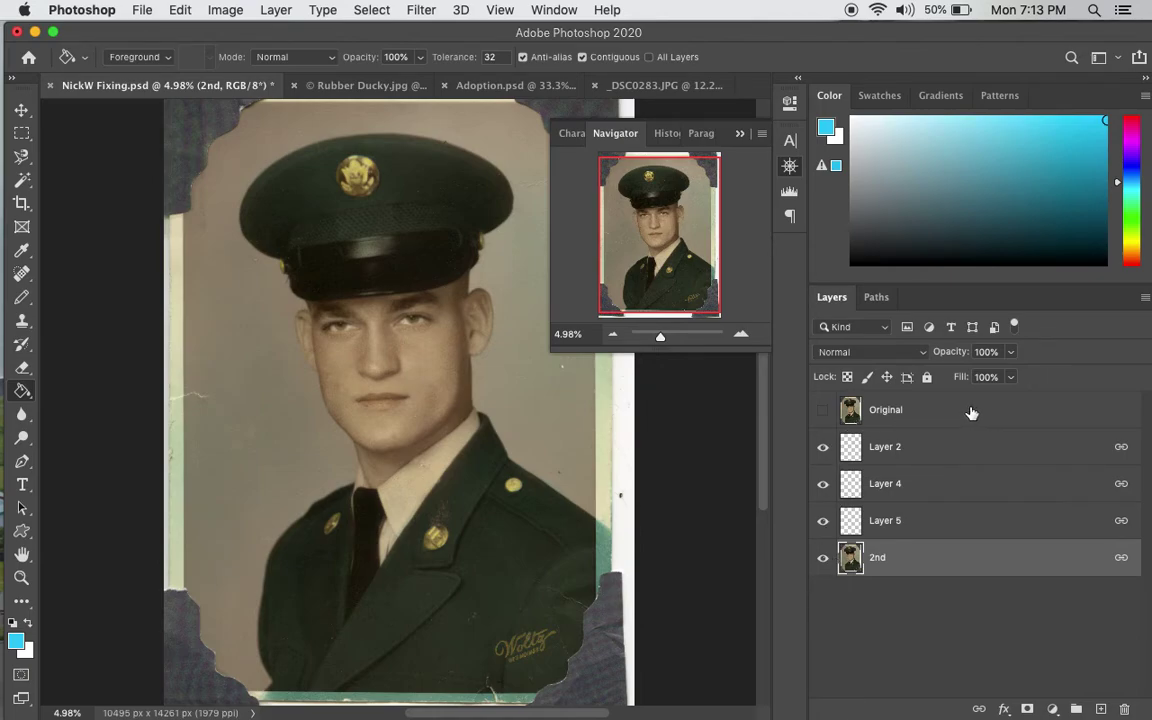
Step: Toggle the Original layer's visibility to compare the scratched photo with the retouched version around the face and jacket
click(822, 410)
key(z)
drag(432, 537, 479, 532)
click(479, 532)
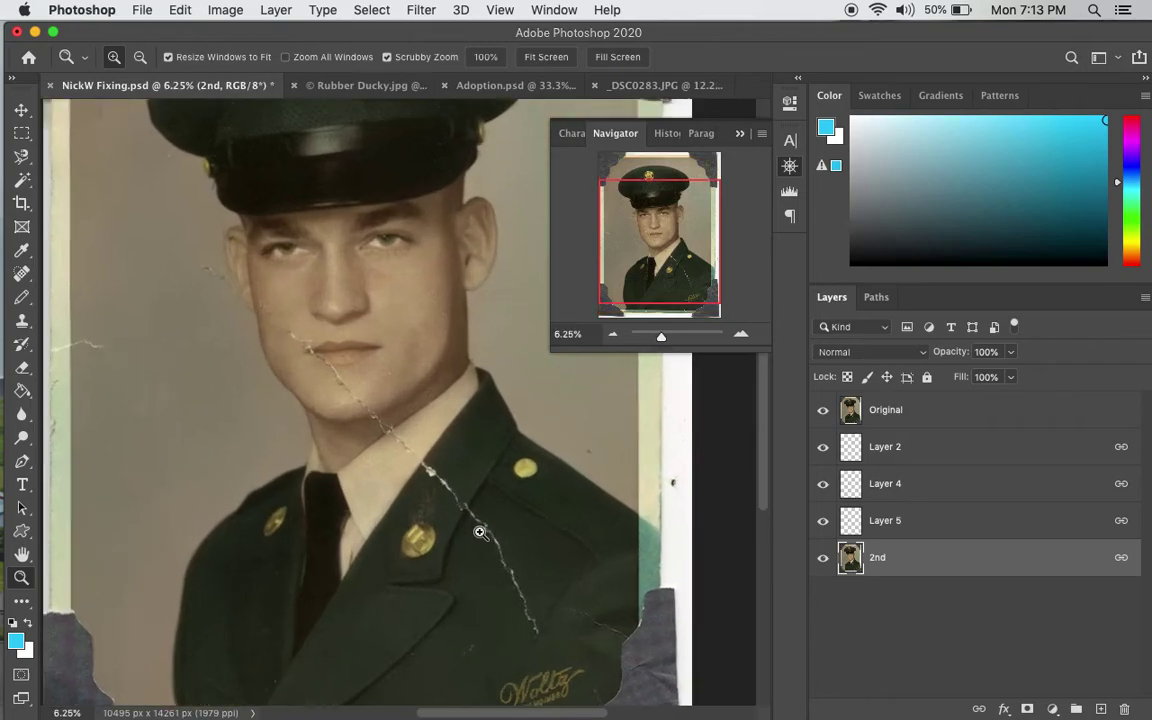
click(478, 530)
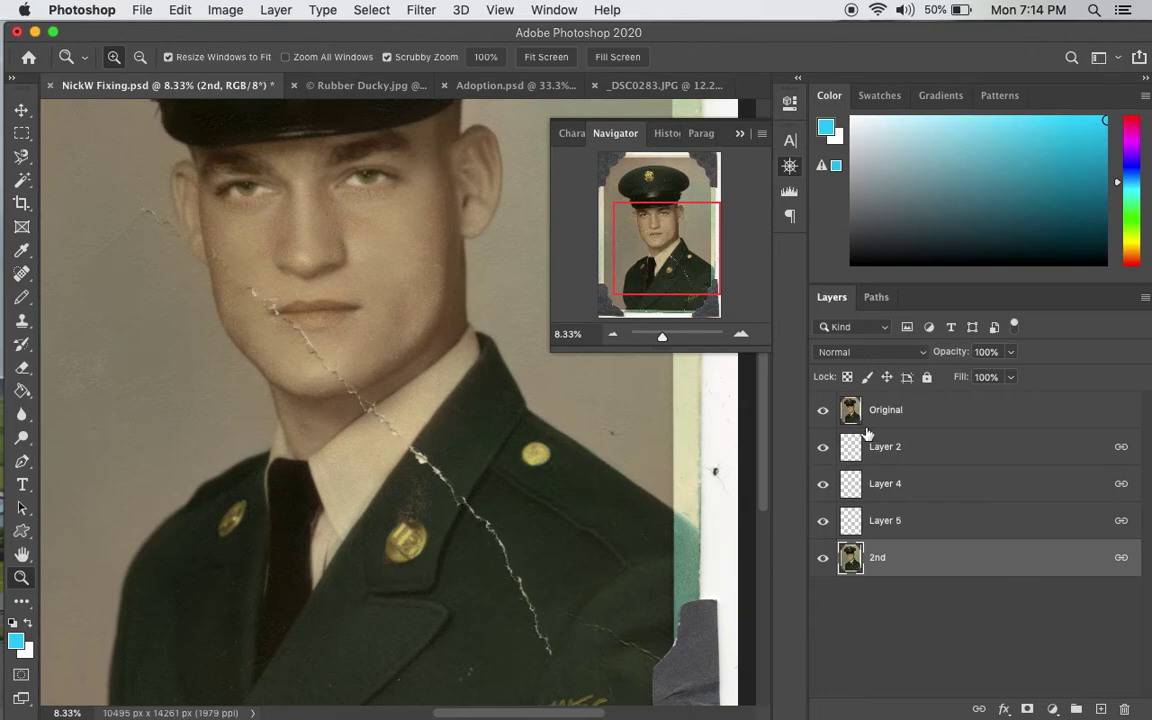
click(824, 414)
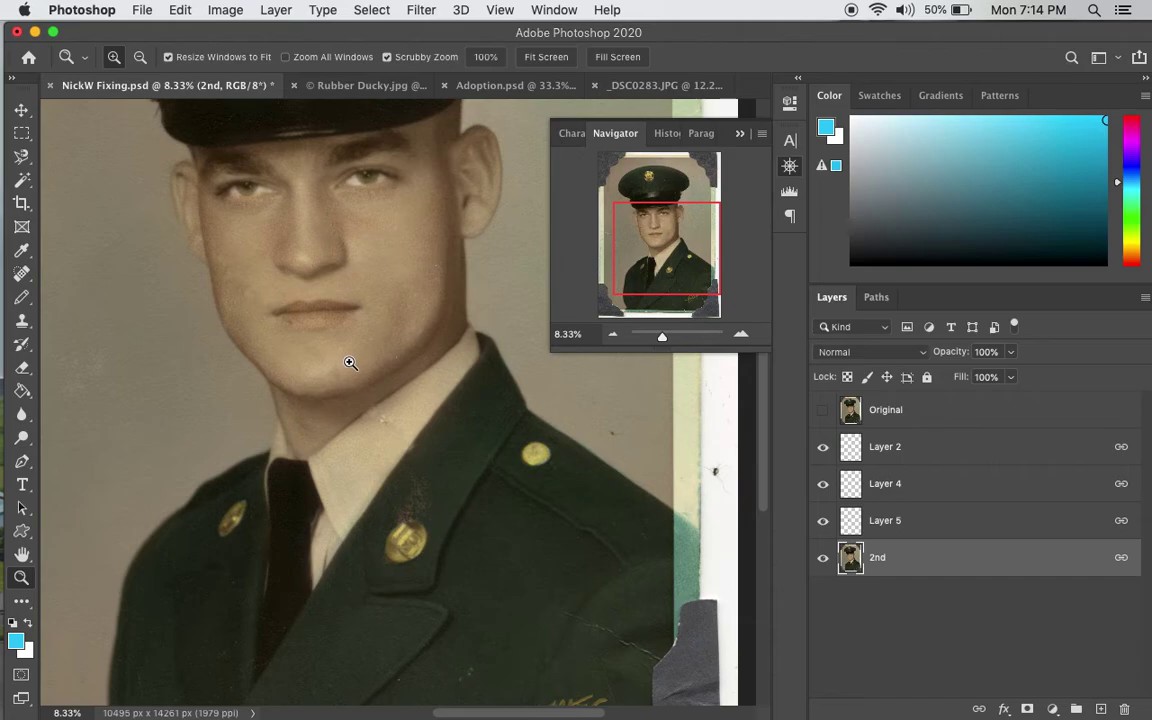
click(822, 412)
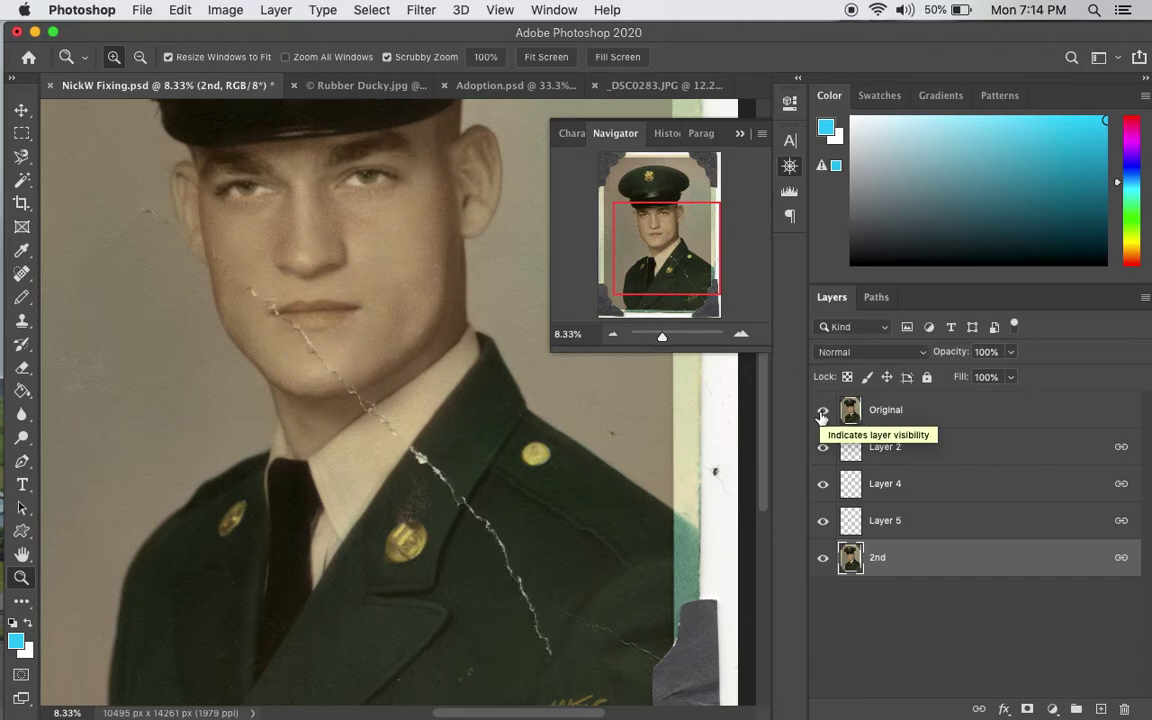
click(822, 414)
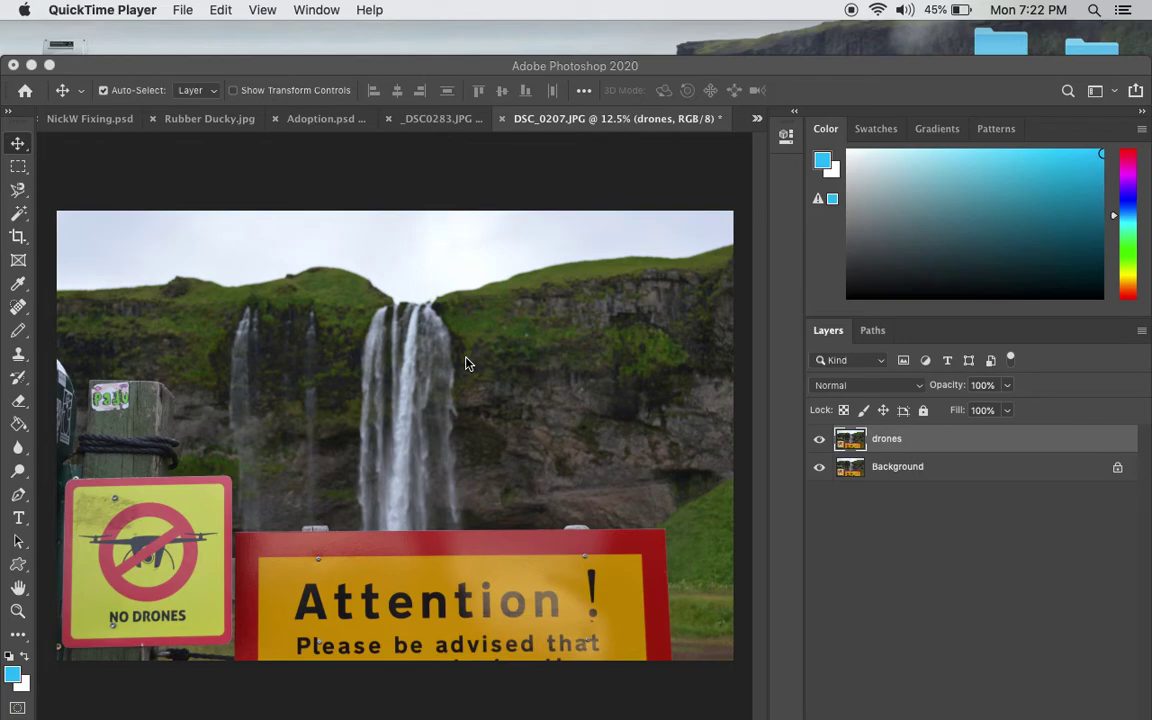
Step: Bring DSC_0207.JPG forward and compare its drones and Background layers by toggling their visibility, leaving drones active
click(711, 68)
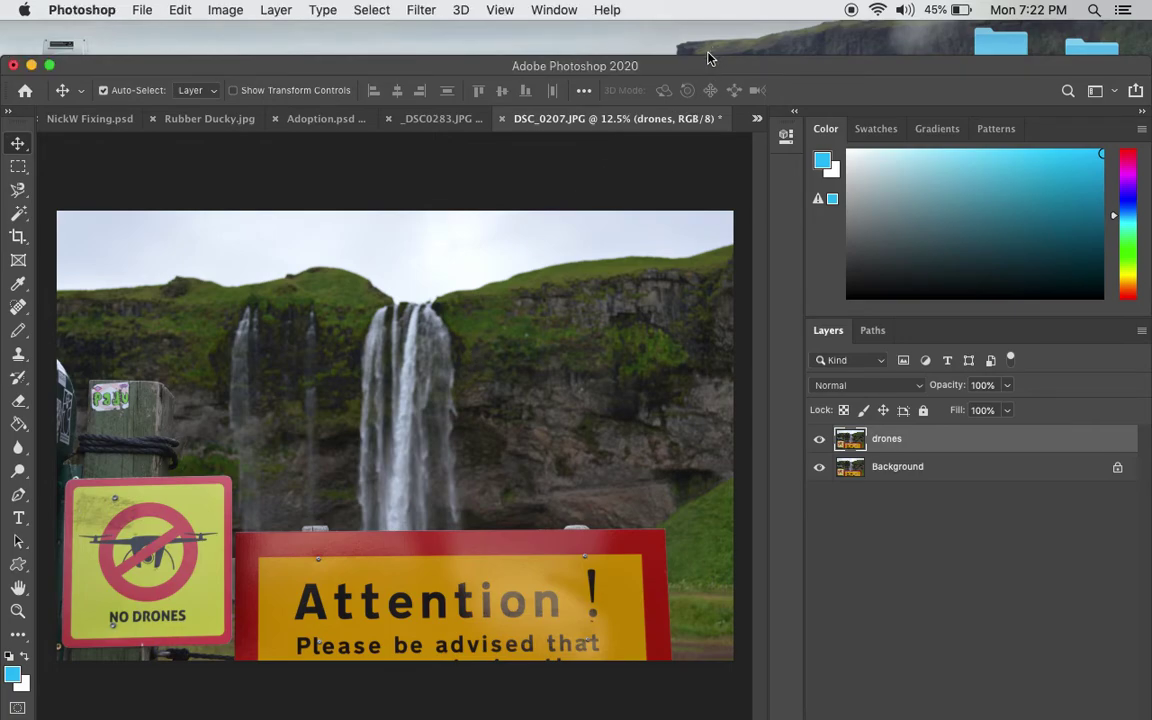
drag(707, 64, 711, 38)
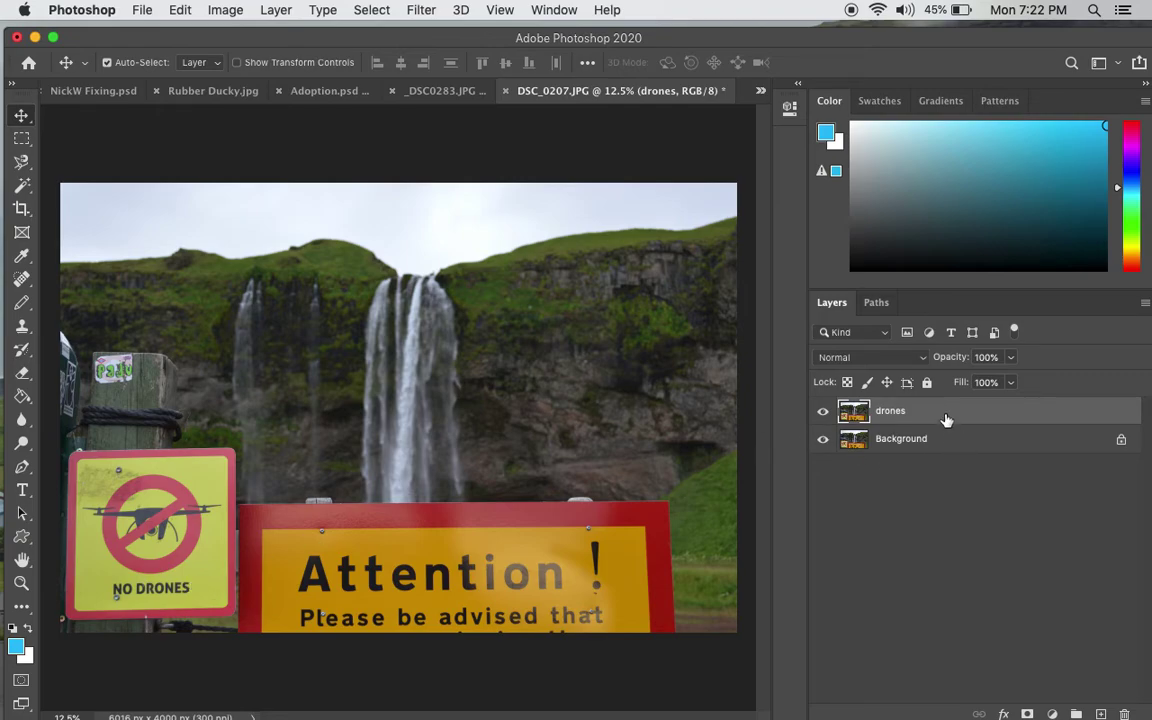
click(823, 442)
click(822, 411)
click(822, 411)
click(823, 442)
click(952, 442)
click(940, 411)
Step: On the drones layer, sample clean yellow from the NO DRONES sign with the Clone Stamp and paint over the S
key(z)
click(188, 588)
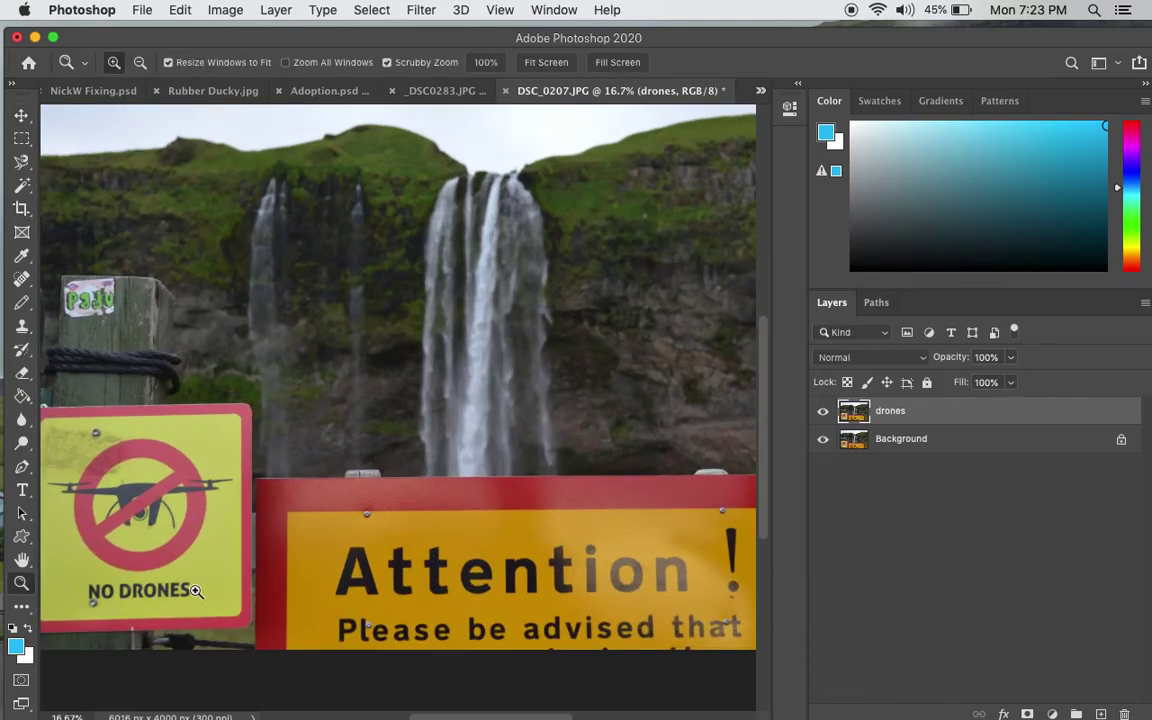
click(196, 591)
drag(493, 716, 396, 716)
click(371, 596)
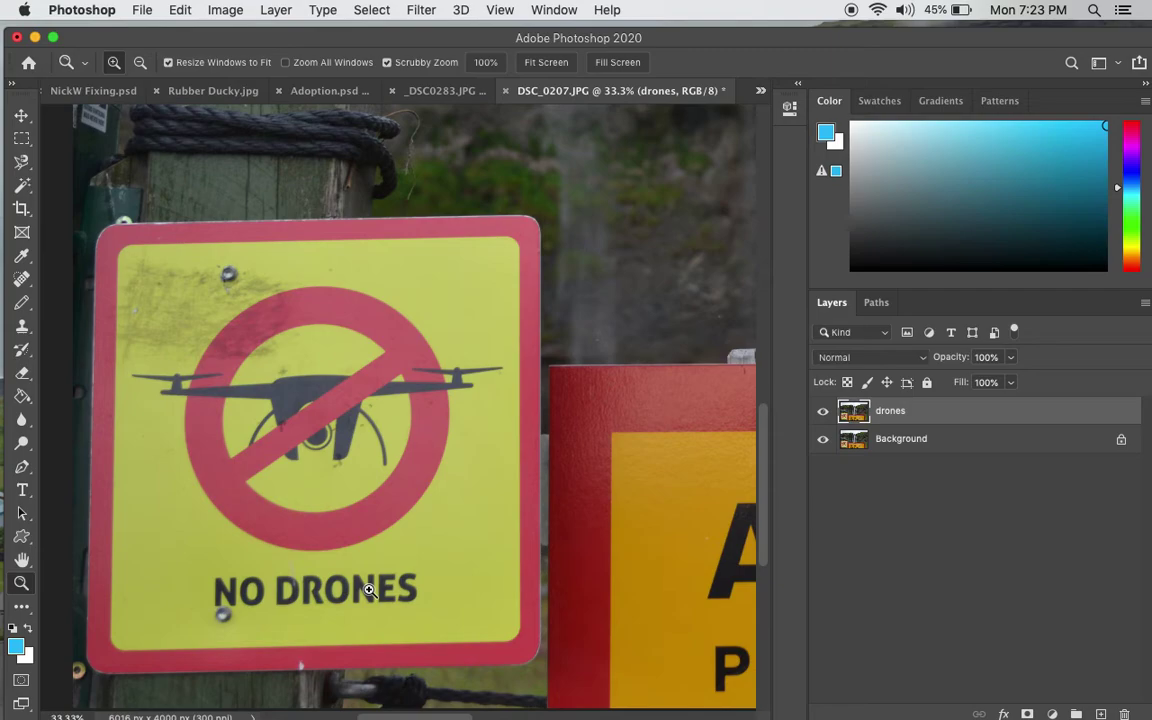
alt+click(369, 590)
alt+click(367, 588)
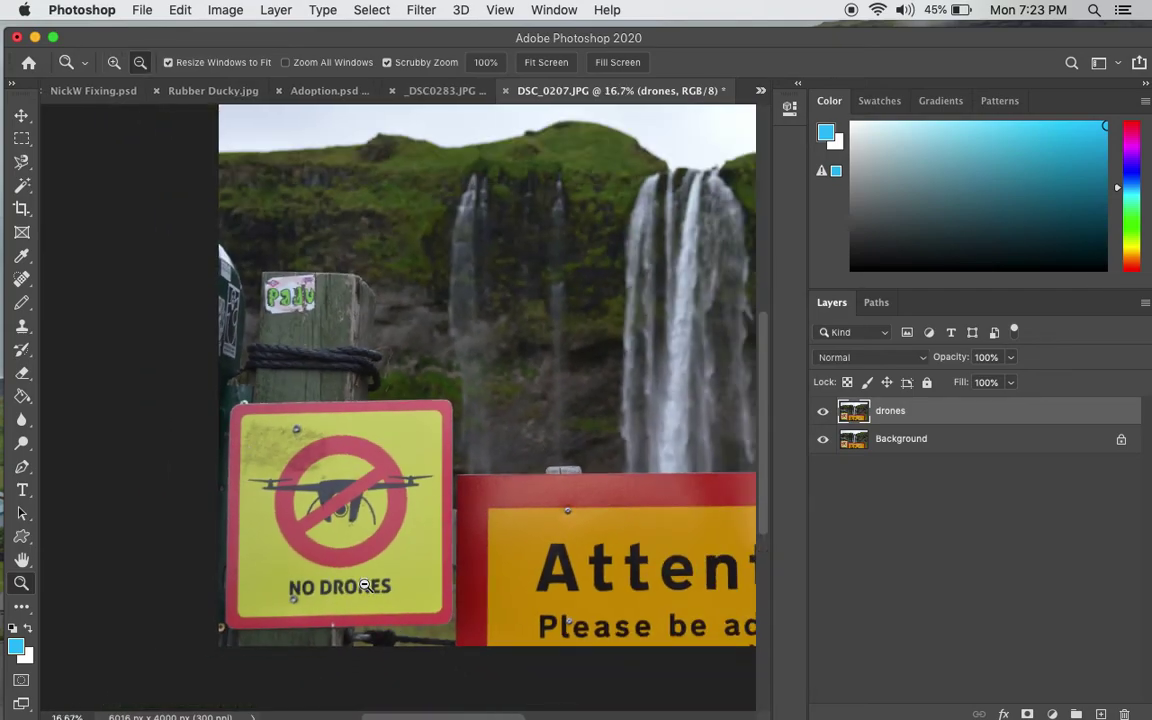
click(384, 578)
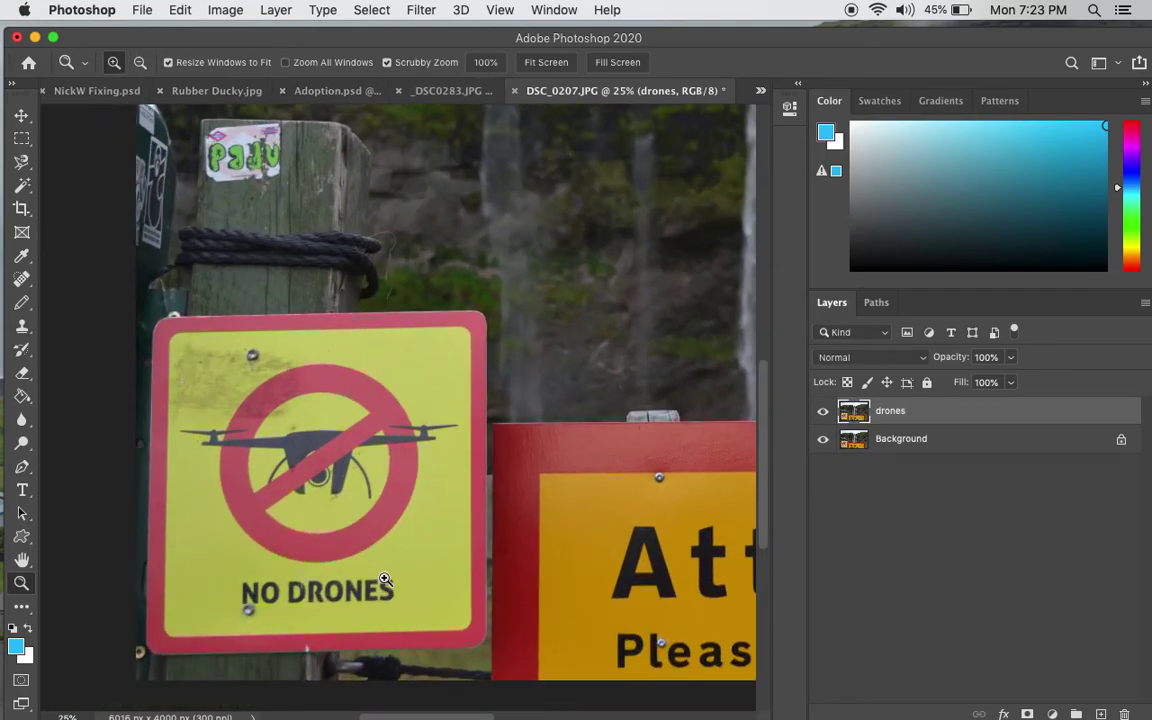
click(367, 580)
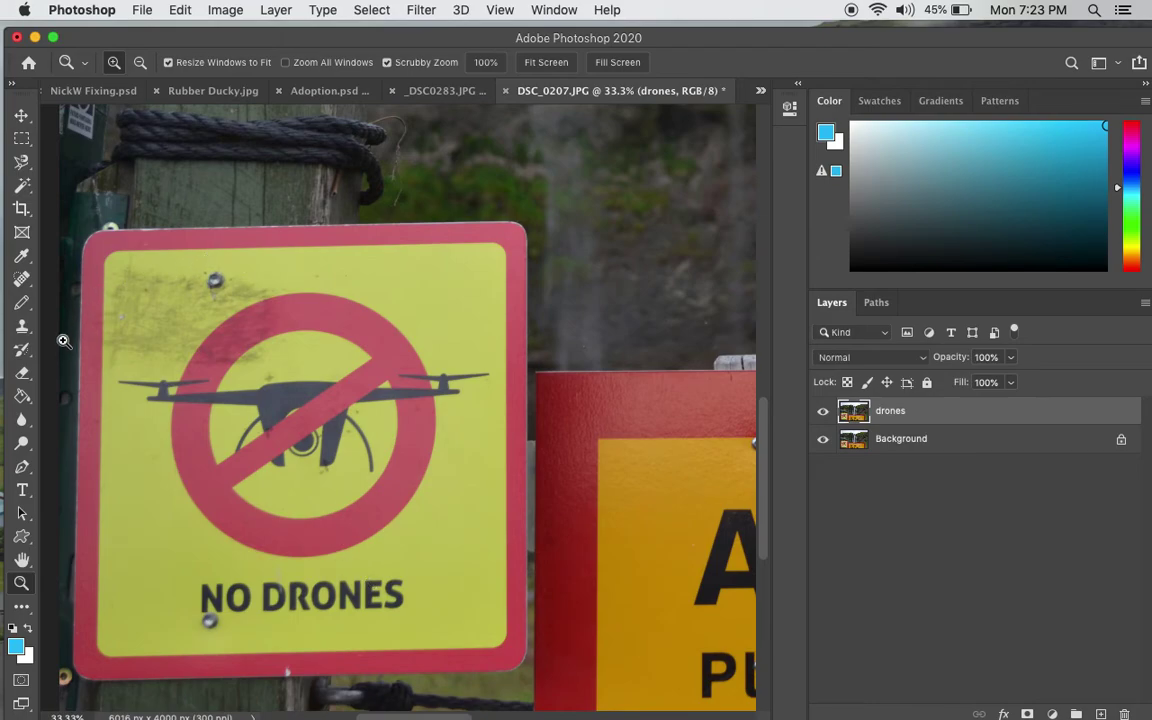
click(22, 326)
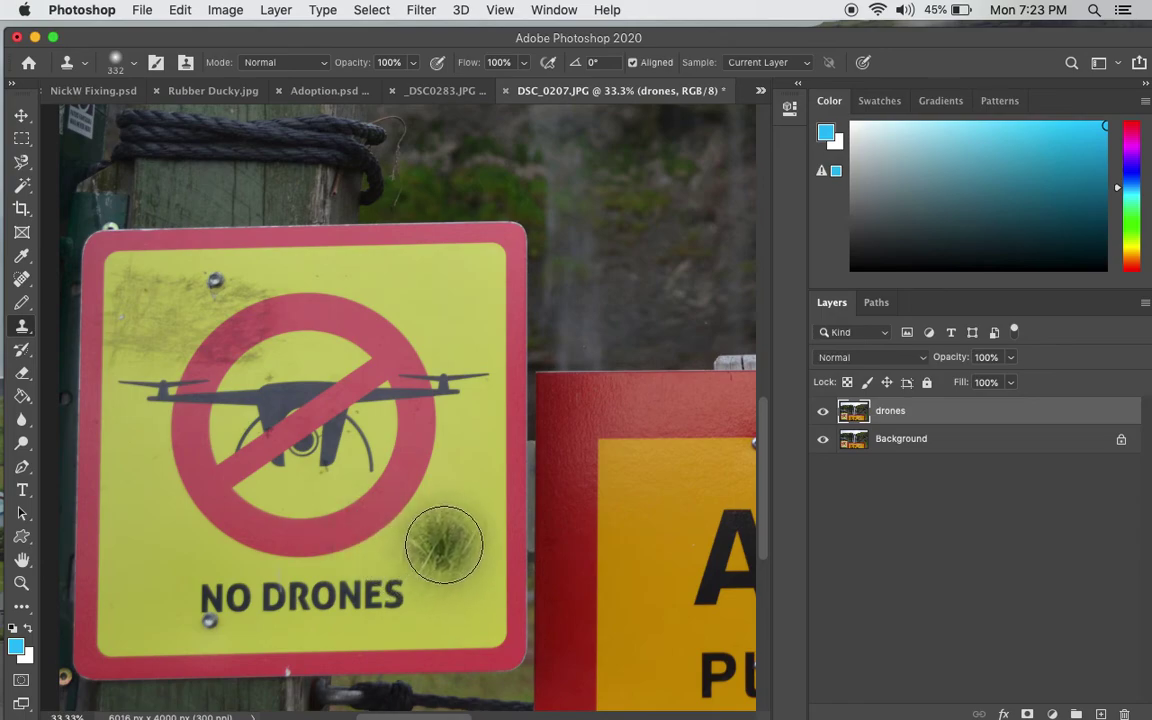
key(alt)
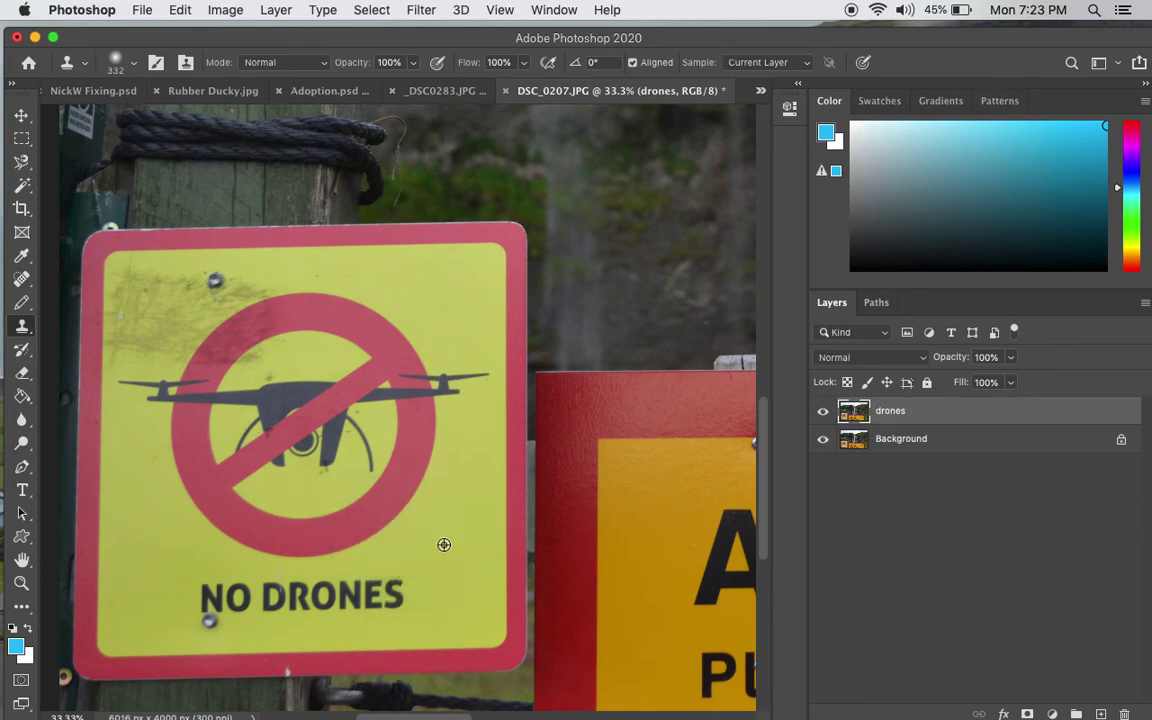
alt+click(451, 557)
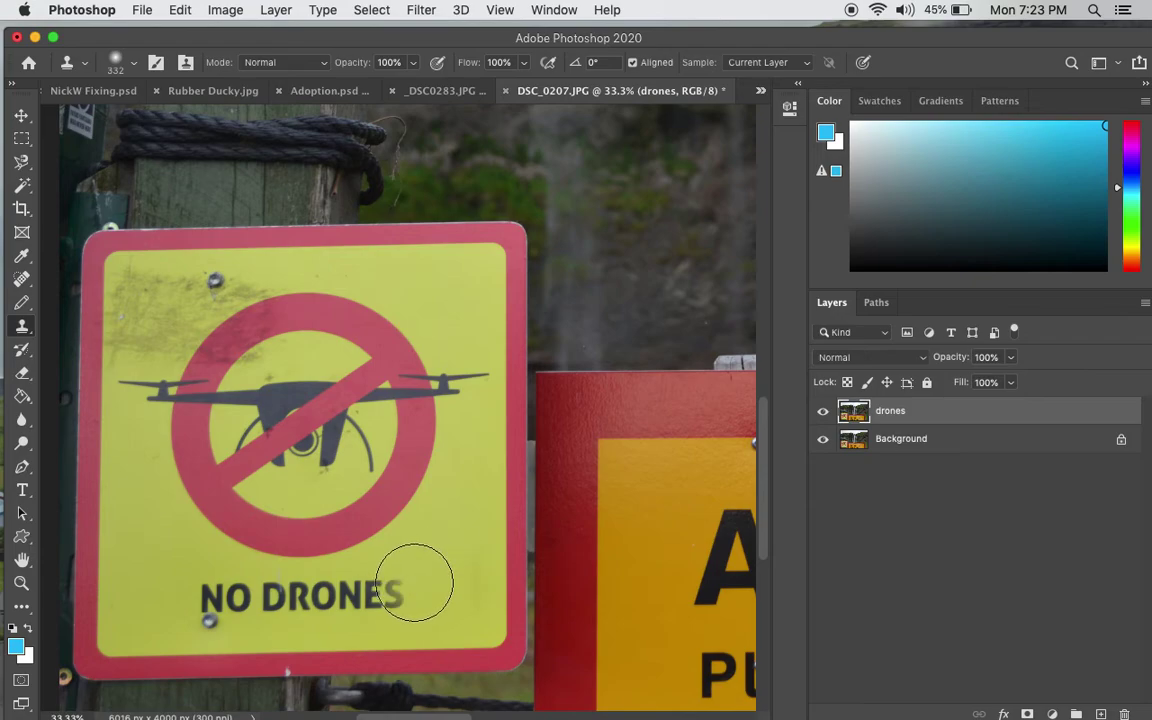
drag(411, 579, 393, 587)
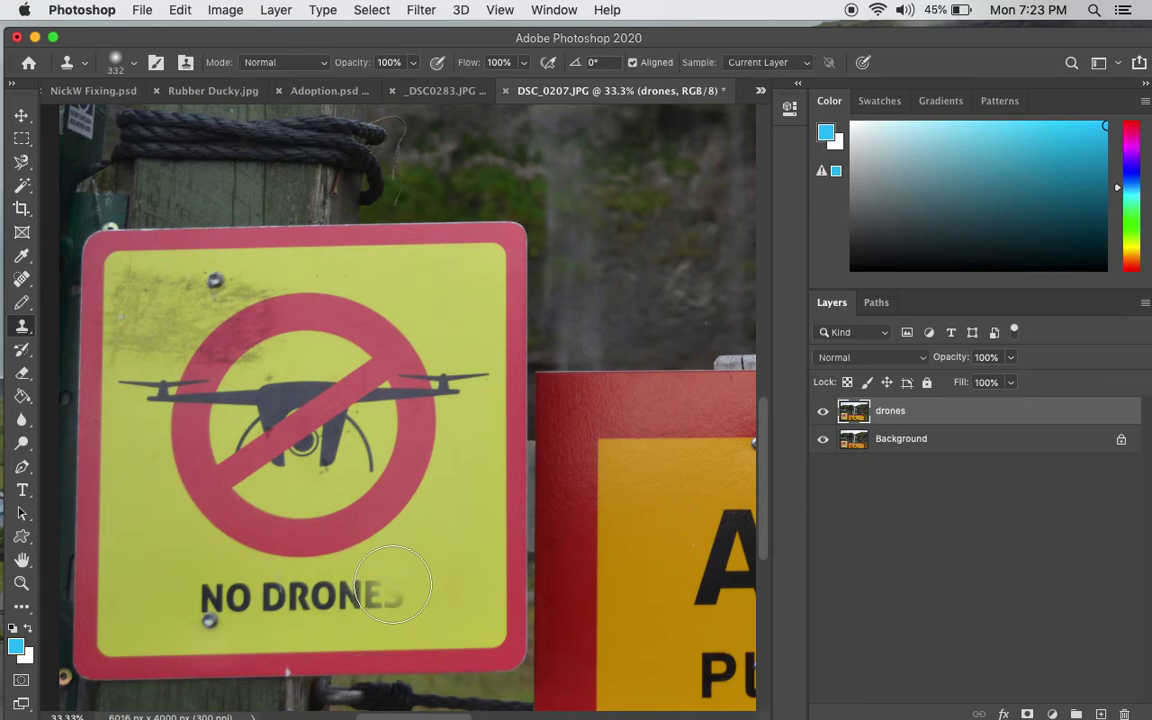
Step: Undo the stray clone stroke, resample the clean yellow and paint over the rest of the S and part of the E
drag(452, 532, 455, 551)
key(super+z)
key(alt)
alt+click(446, 541)
drag(411, 586, 389, 599)
key(super+z)
key(super+shift+z)
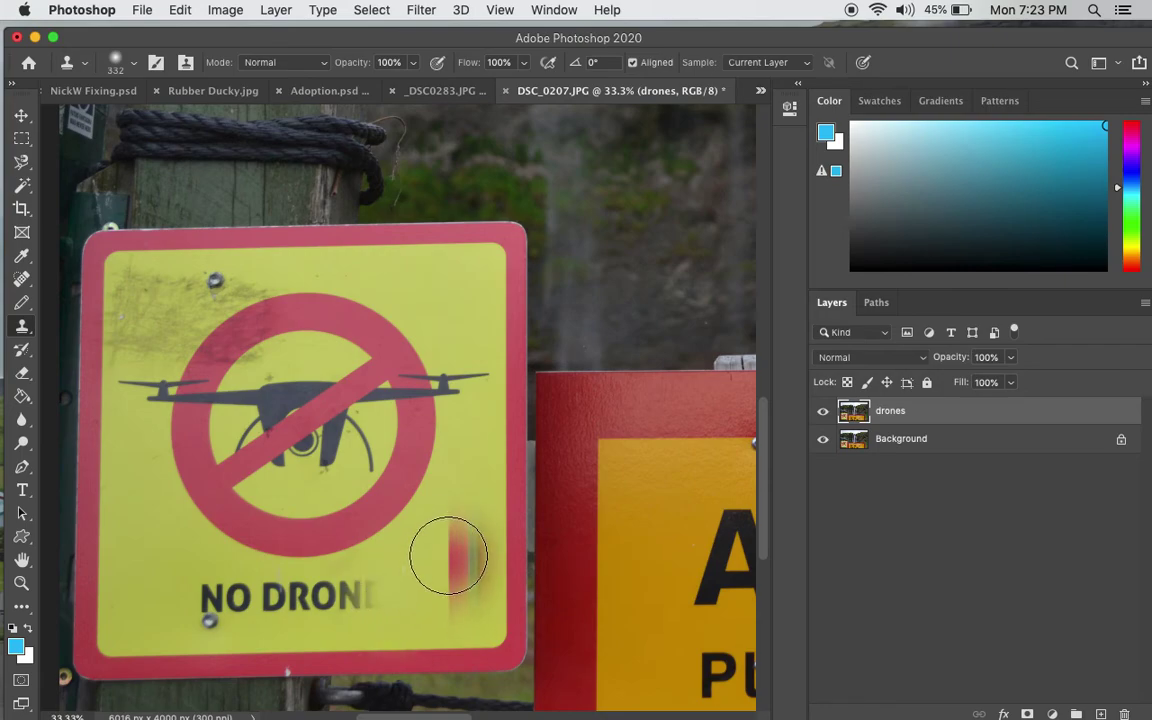
Step: Clone freshly sampled yellow over the remaining E and the edge of the N in DRONES
key(alt)
alt+click(450, 541)
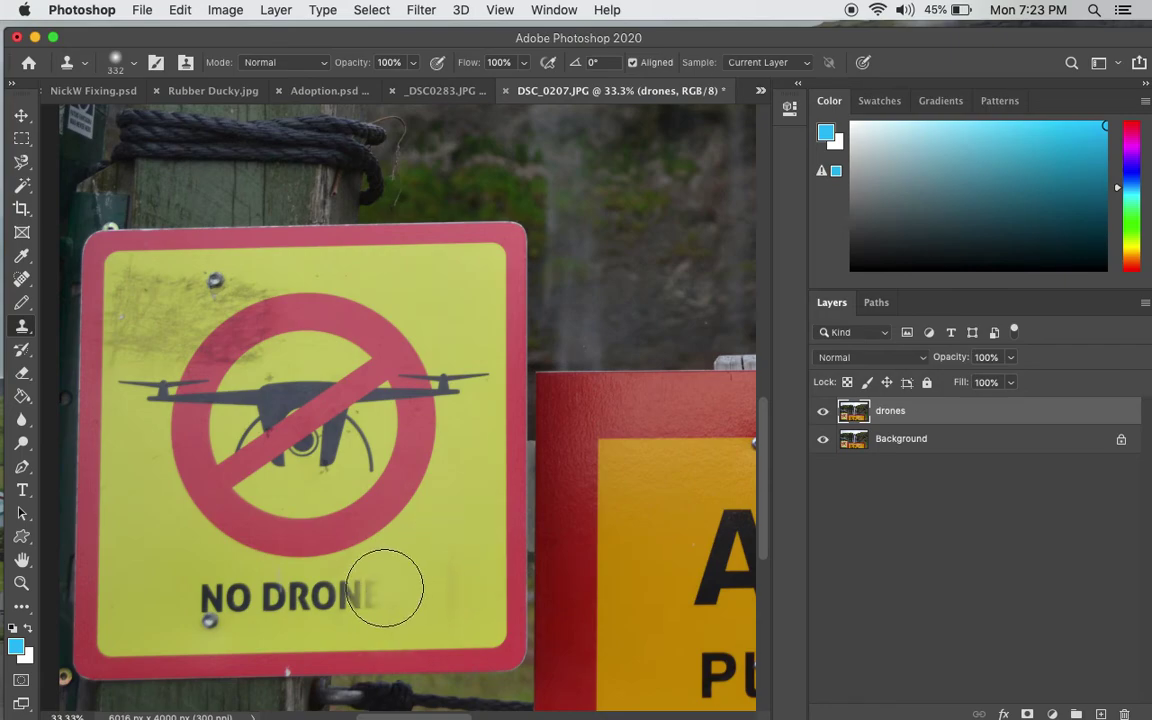
mouse_move(386, 586)
mouse_down()
mouse_move(459, 554)
mouse_move(358, 597)
mouse_up()
key(super+z)
key(alt)
alt+click(461, 546)
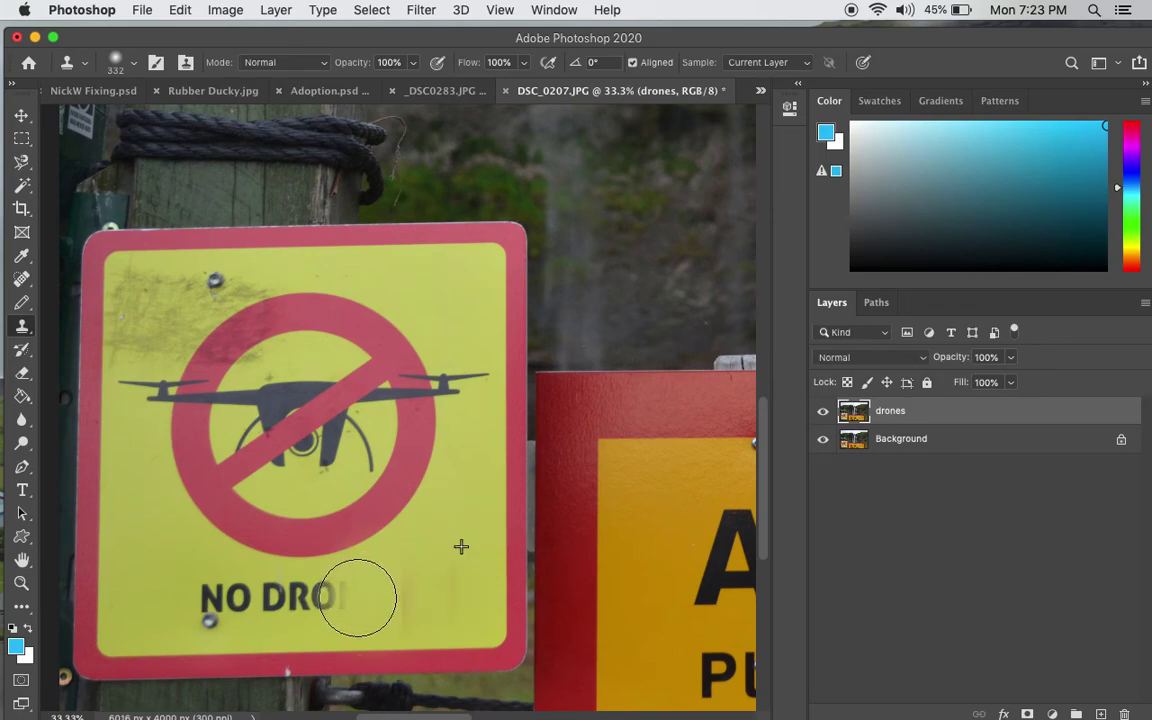
Step: Clone yellow sampled from the sign's clean area over the N and O of DRONES
key(alt)
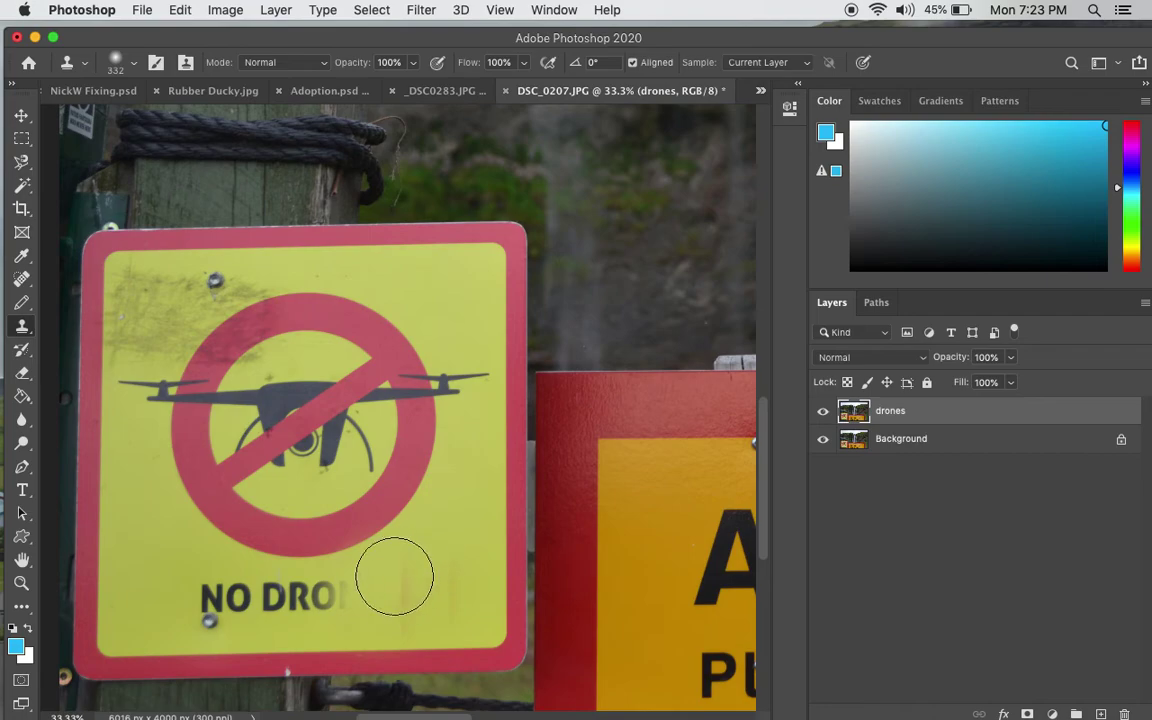
drag(391, 576, 347, 597)
click(425, 475)
key(ctrl+z)
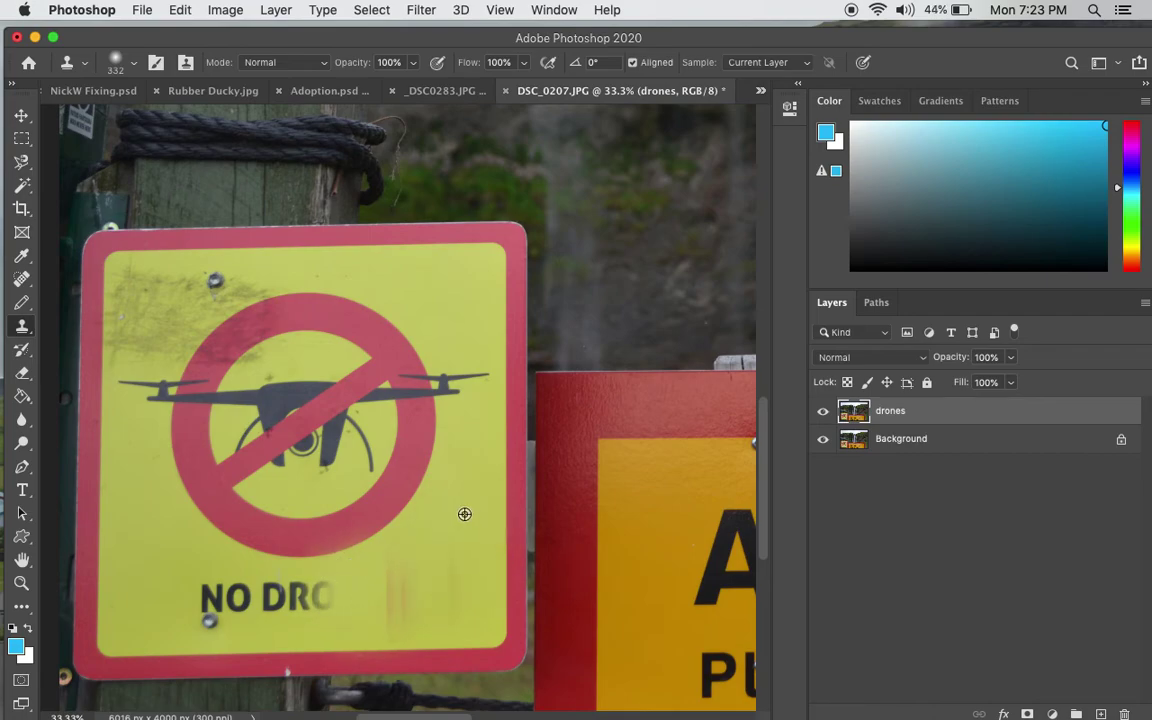
alt+click(461, 503)
drag(437, 579, 322, 598)
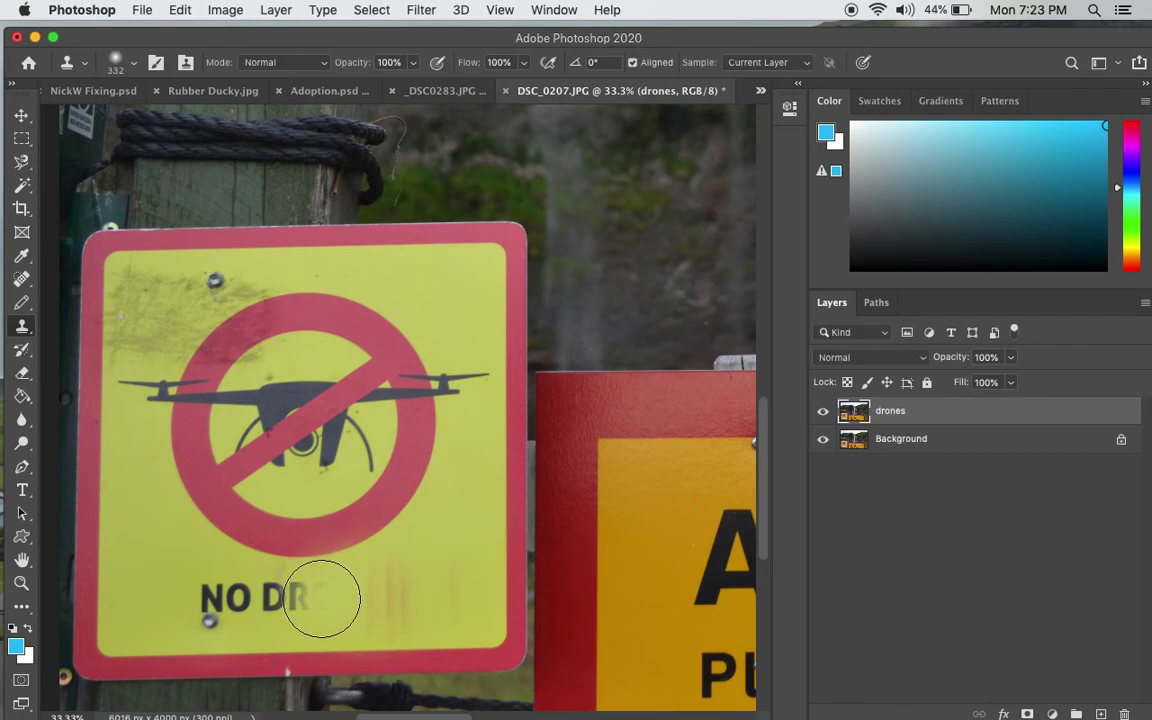
Step: Sample clean yellow higher on the sign and clone it over the R and D of DRONES
click(463, 514)
key(ctrl+z)
alt+click(464, 483)
drag(303, 597, 375, 583)
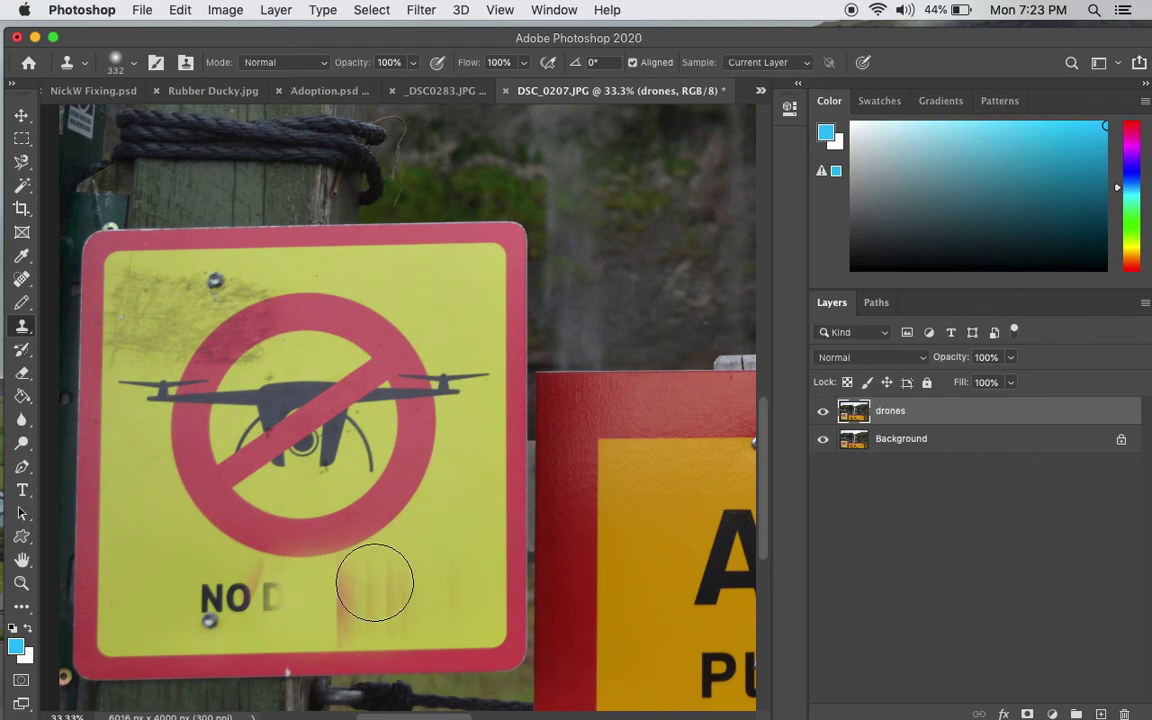
alt+click(465, 486)
drag(298, 602, 279, 603)
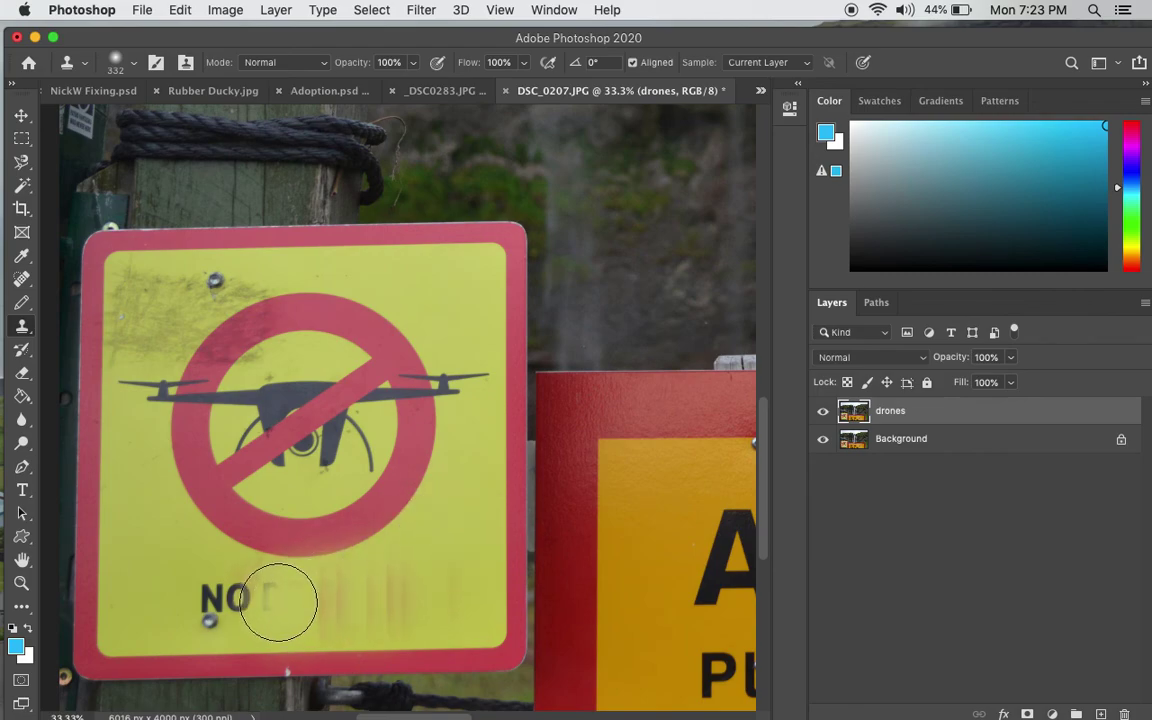
Step: Clone clean yellow over the smears near the sign's lower-right edge and over the last fragment of the D in DRONES
alt+click(436, 537)
drag(404, 597, 470, 540)
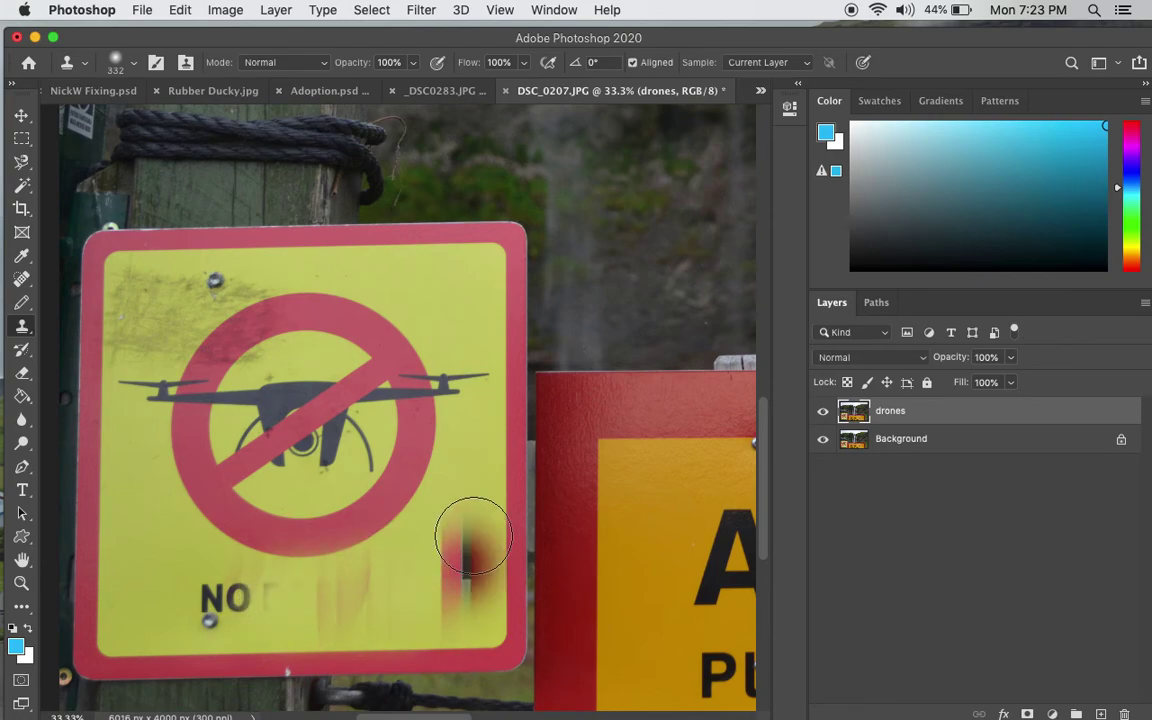
alt+click(465, 446)
drag(437, 579, 404, 604)
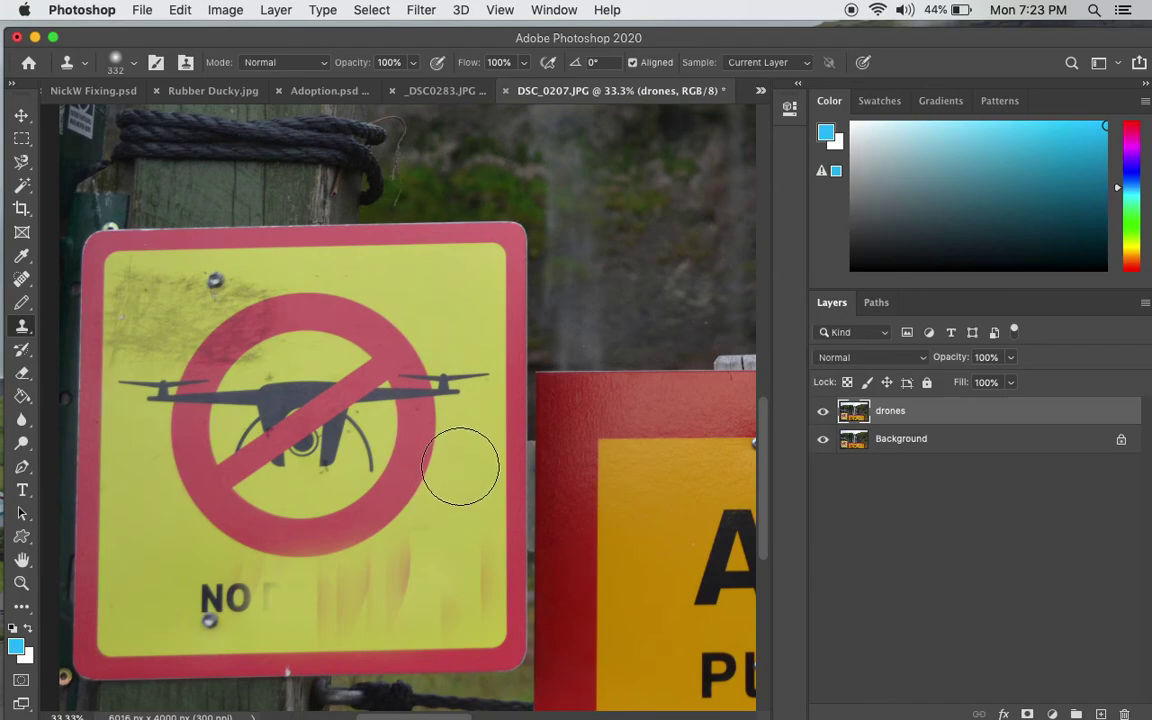
alt+click(464, 450)
drag(258, 598, 278, 604)
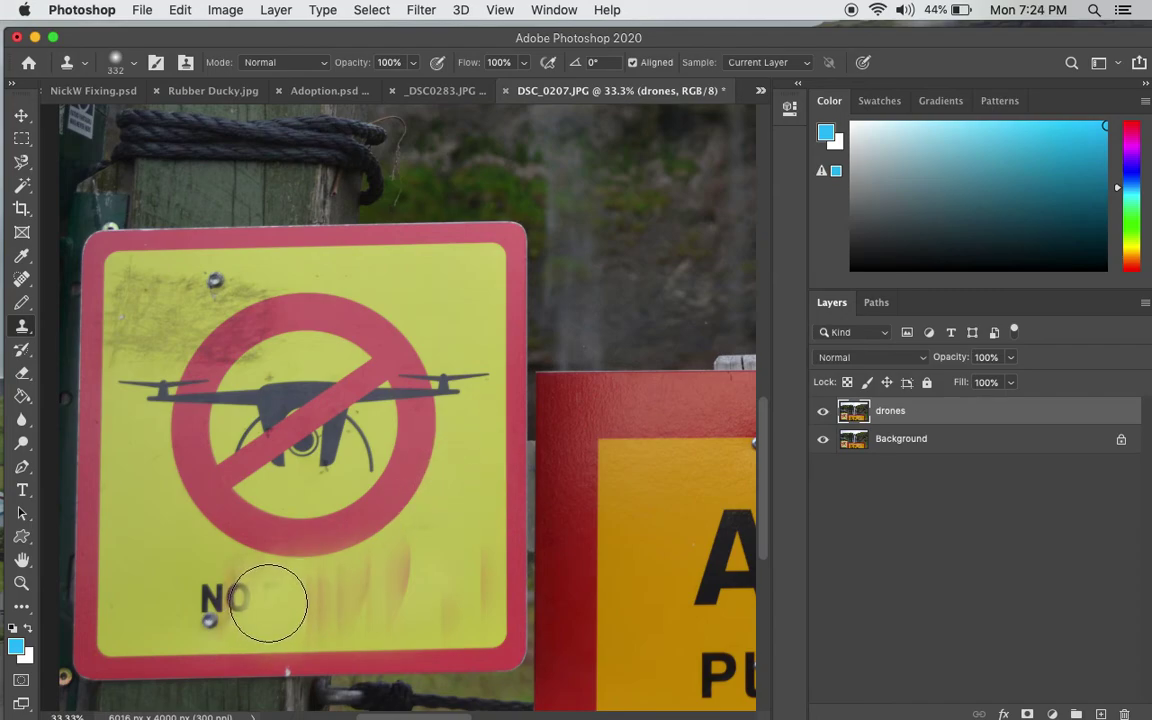
Step: Undo the stray clone stroke, resample the clean yellow and paint over the word NO and the screw beneath it
click(464, 477)
key(super+z)
alt+click(467, 443)
mouse_move(205, 595)
mouse_down()
mouse_move(231, 597)
mouse_move(143, 661)
mouse_move(222, 600)
mouse_move(196, 598)
mouse_move(368, 560)
mouse_up()
alt+click(473, 439)
alt+click(423, 416)
key(super+z)
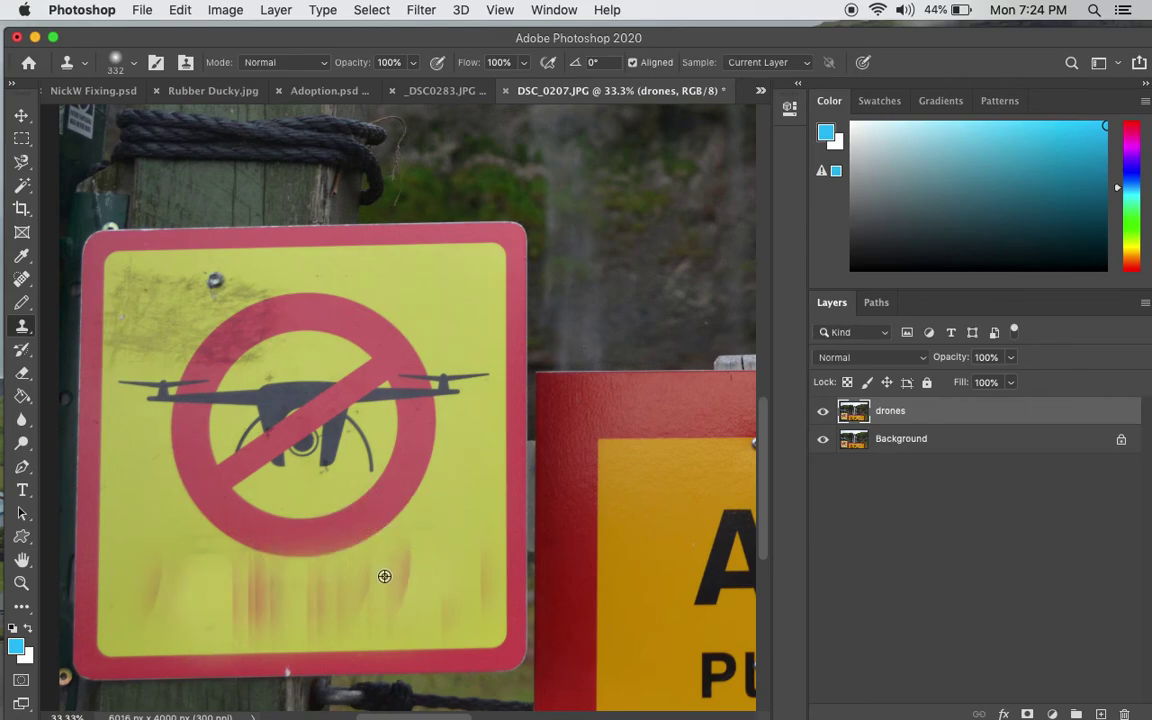
Step: Clone yellow sampled from the sign's clean lower-left area over the reddish streaks below the prohibition circle, undoing an unwanted stroke
alt+click(142, 521)
mouse_move(149, 581)
mouse_down()
mouse_move(281, 632)
mouse_move(207, 570)
mouse_move(245, 600)
mouse_up()
alt+click(138, 510)
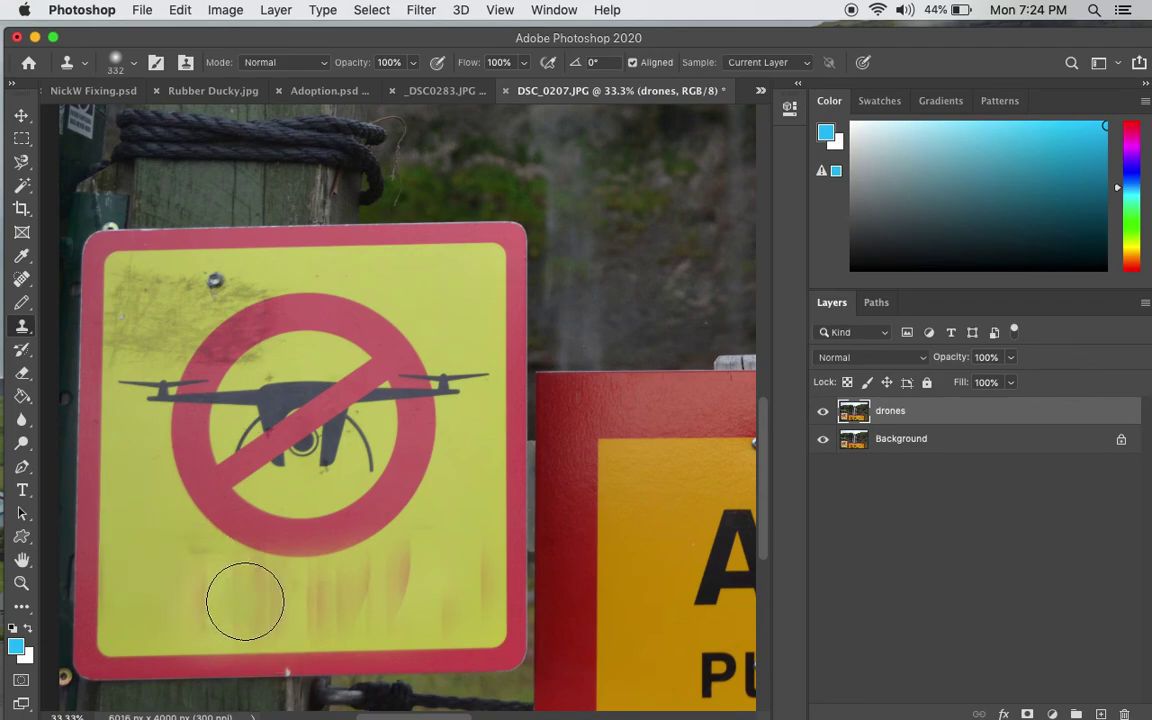
key(super+z)
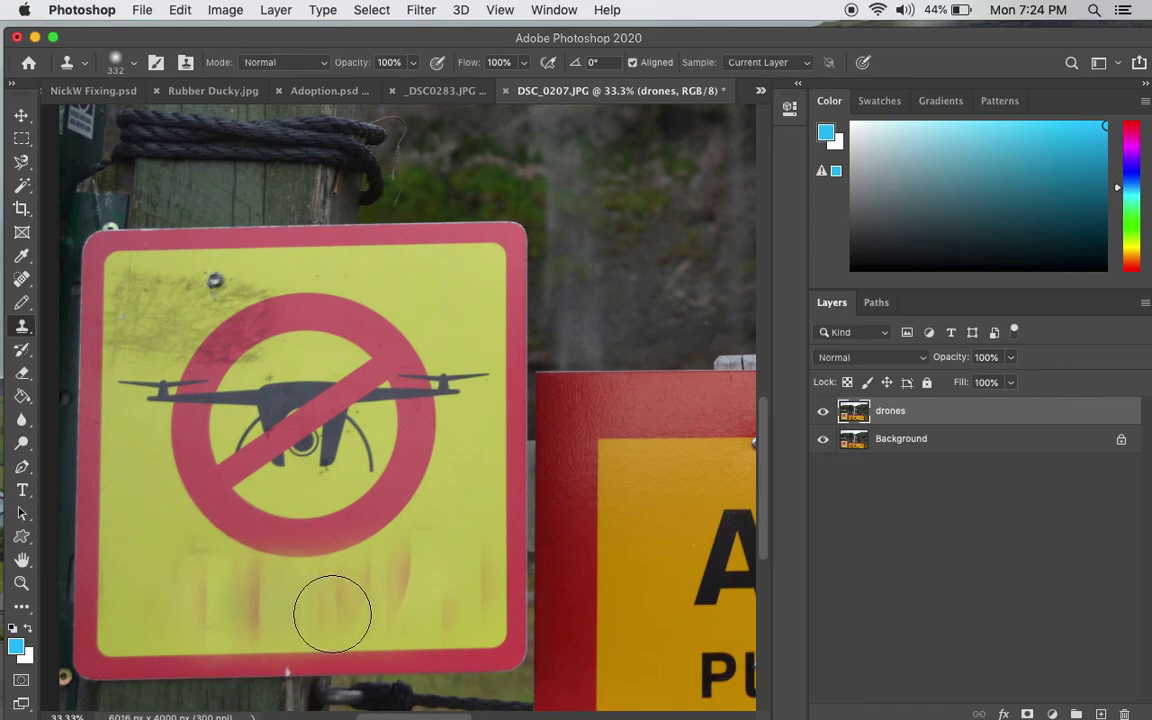
mouse_move(332, 613)
mouse_down()
mouse_move(355, 599)
mouse_move(309, 599)
mouse_move(338, 606)
mouse_up()
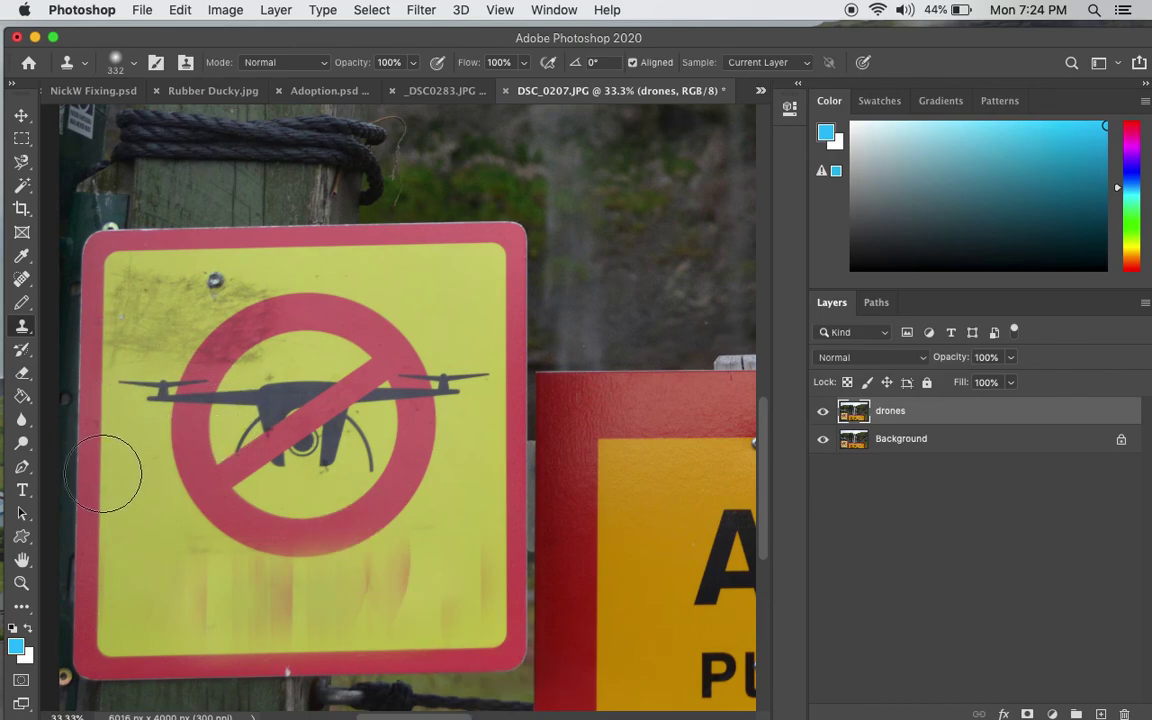
Step: Zoom out to 12.5% to examine the retouched drone sign within the whole photo
key(z)
alt+click(320, 615)
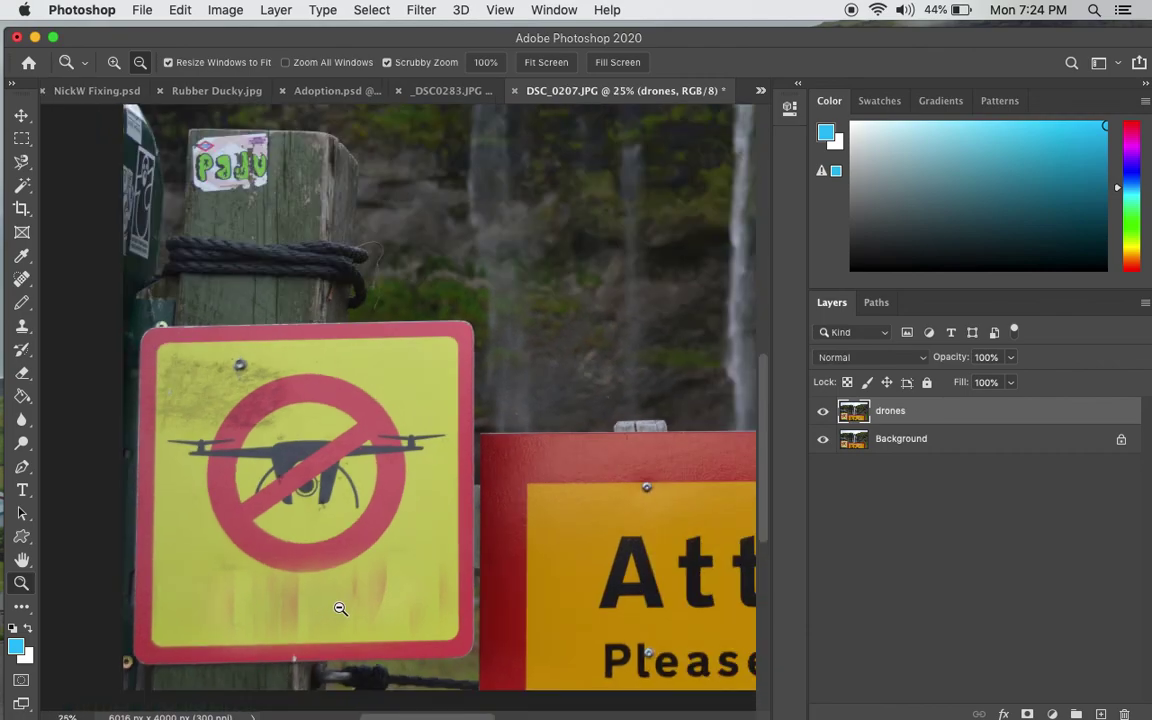
alt+click(338, 608)
alt+click(350, 600)
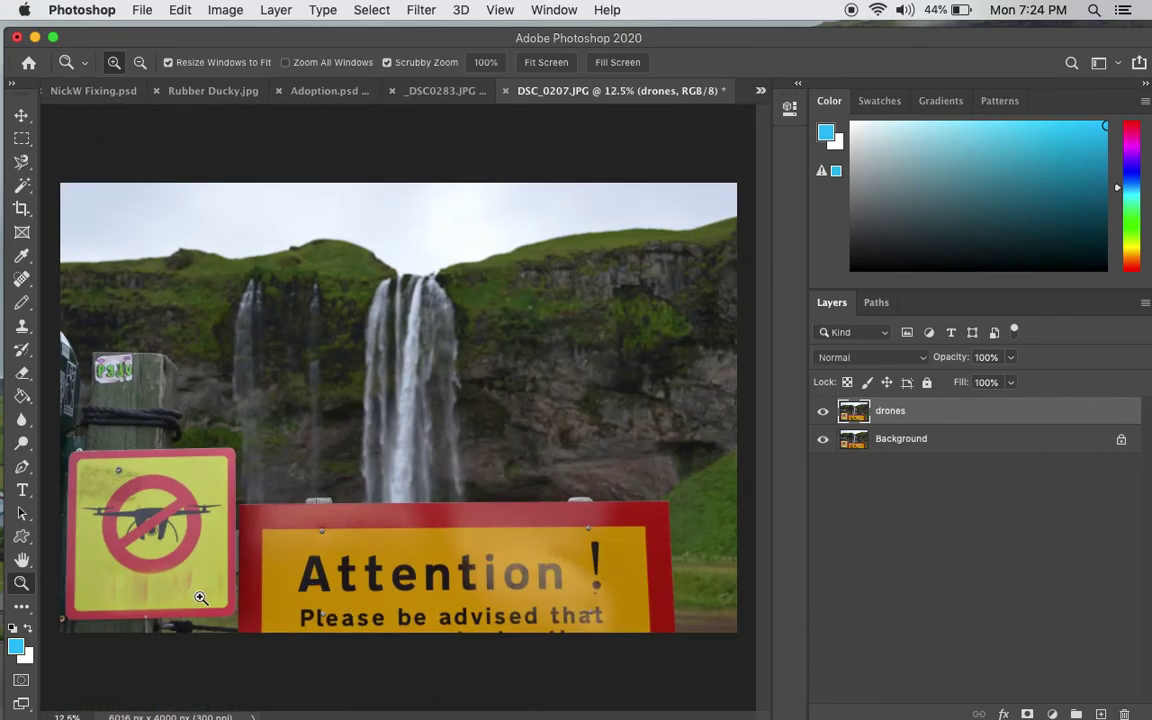